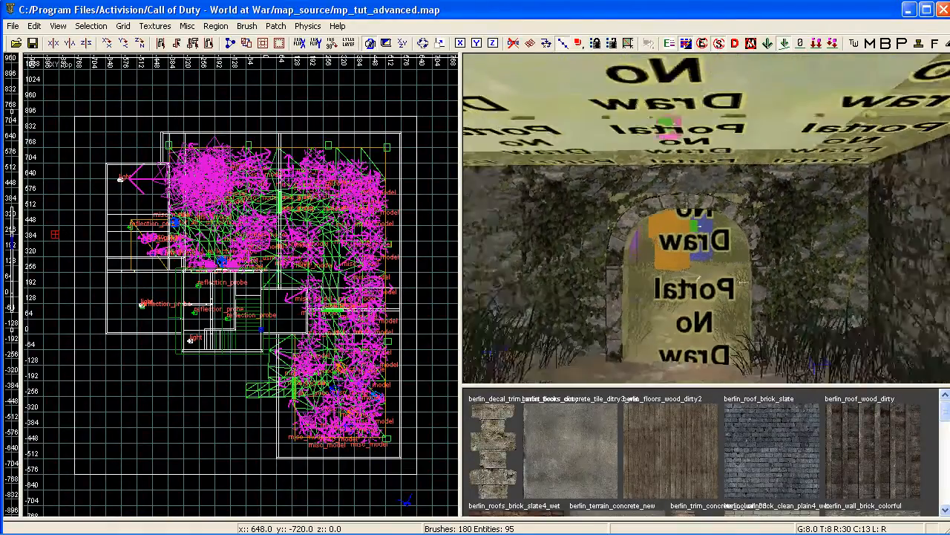
# - Examine the portal brushes in the archways and around the overgrown garden of mp_tut_advanced.map in the 3D view
pyautogui.moveTo(706, 218); pyautogui.dragTo(750, 275, button='right')
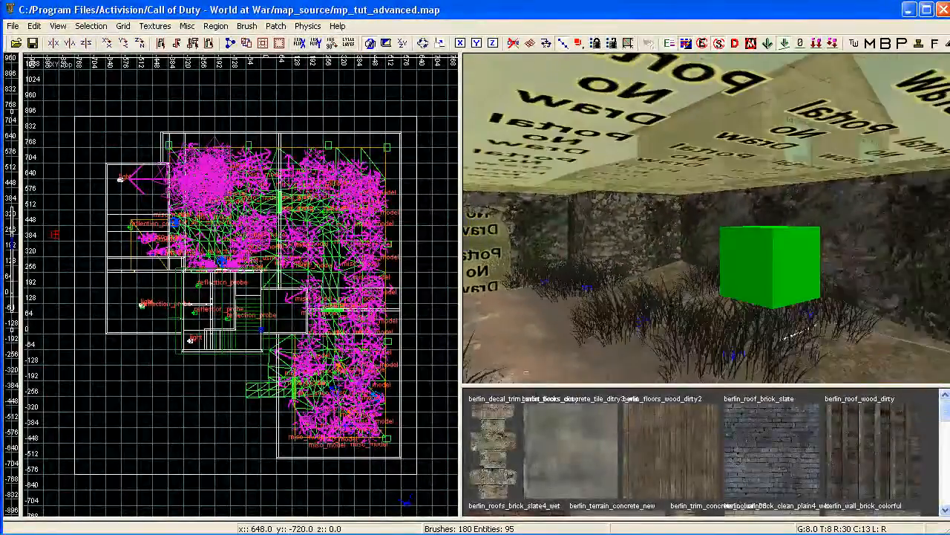
pyautogui.moveTo(706, 219); pyautogui.dragTo(802, 219, button='right')
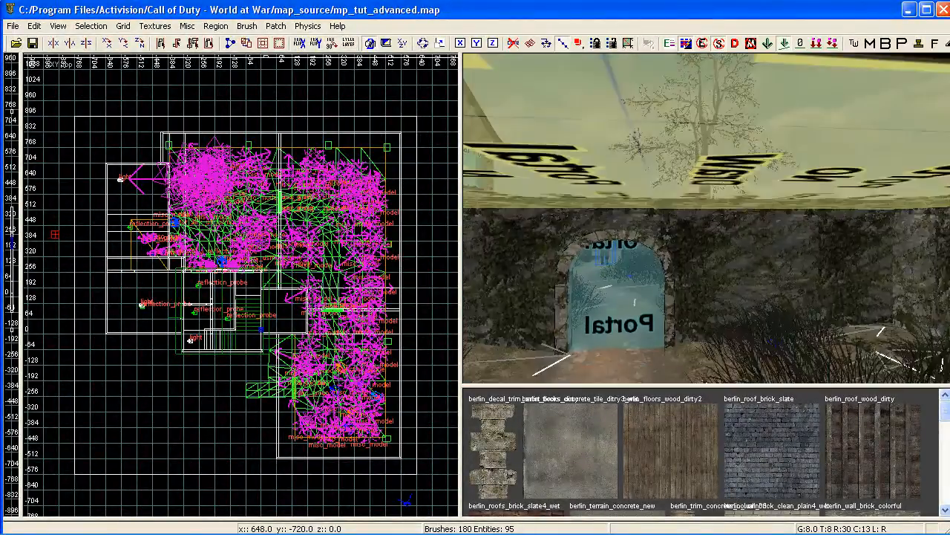
pyautogui.moveTo(706, 218); pyautogui.dragTo(672, 238, button='right')
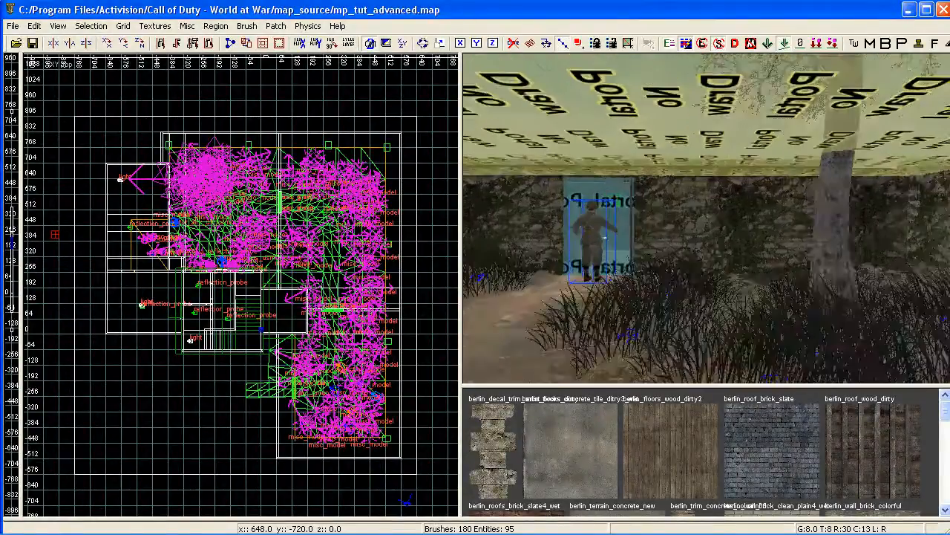
pyautogui.moveTo(706, 218)
pyautogui.mouseDown(button='right')
pyautogui.moveTo(743, 230)
pyautogui.moveTo(802, 222)
pyautogui.moveTo(787, 219)
pyautogui.moveTo(779, 163)
pyautogui.moveTo(706, 189)
pyautogui.moveTo(706, 170)
pyautogui.moveTo(706, 267)
pyautogui.moveTo(839, 264)
pyautogui.moveTo(861, 234)
pyautogui.moveTo(861, 123)
pyautogui.moveTo(661, 138)
pyautogui.moveTo(646, 96)
pyautogui.moveTo(571, 70)
pyautogui.moveTo(568, 30)
pyautogui.mouseUp(button='right')
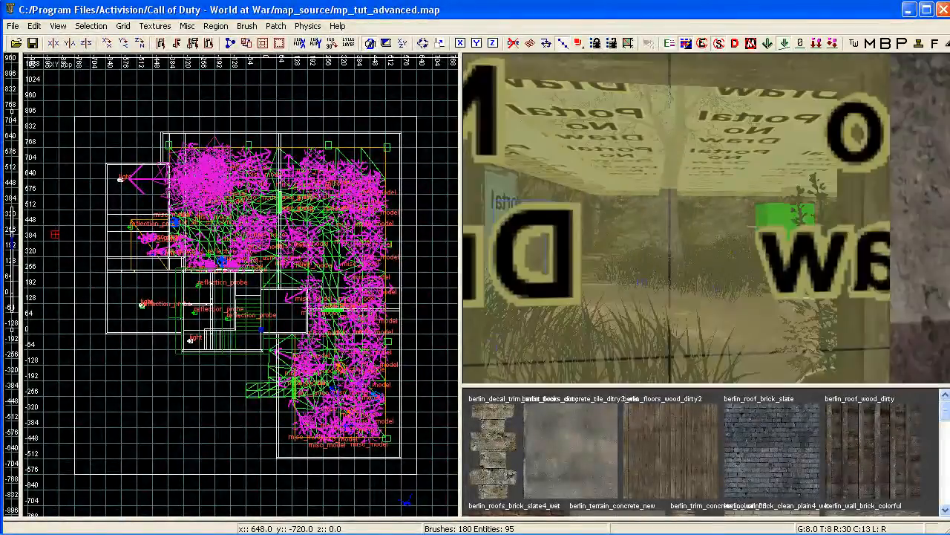
pyautogui.moveTo(705, 245); pyautogui.dragTo(750, 119, button='right')
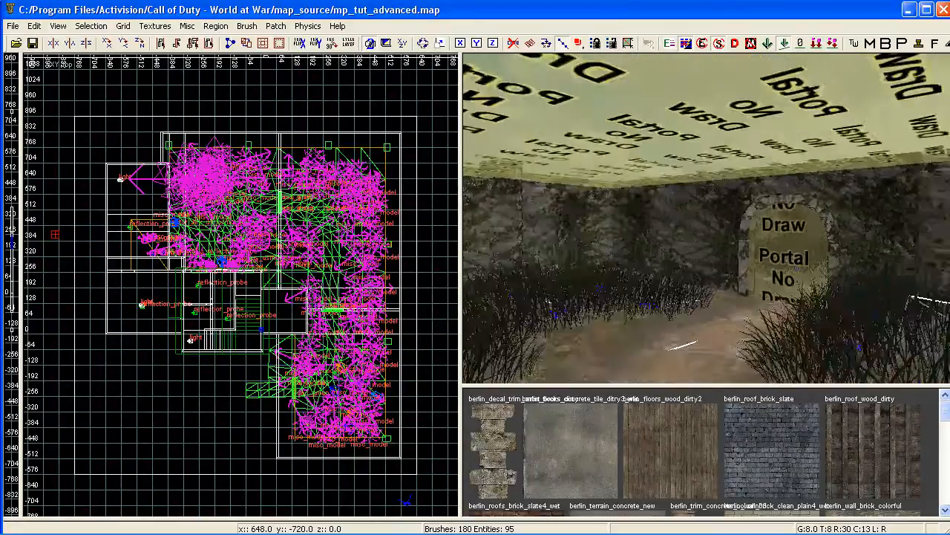
pyautogui.moveTo(709, 372)
pyautogui.mouseDown(button='right')
pyautogui.moveTo(720, 327)
pyautogui.moveTo(735, 315)
pyautogui.moveTo(737, 364)
pyautogui.mouseUp(button='right')
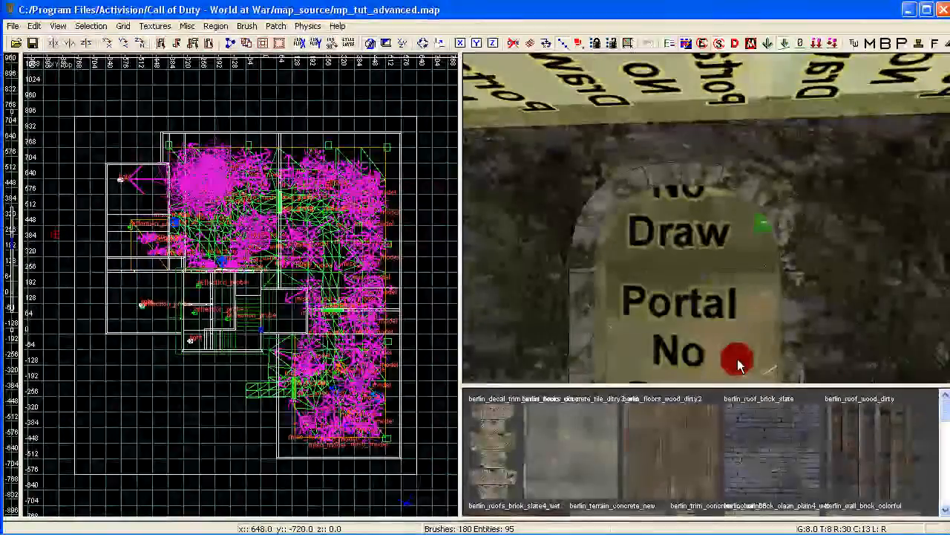
pyautogui.keyDown('shift'); pyautogui.click(703, 305); pyautogui.keyUp('shift')
pyautogui.moveTo(703, 305)
pyautogui.mouseDown(button='right')
pyautogui.moveTo(702, 260)
pyautogui.moveTo(735, 223)
pyautogui.moveTo(779, 230)
pyautogui.moveTo(769, 290)
pyautogui.moveTo(704, 305)
pyautogui.moveTo(704, 276)
pyautogui.moveTo(664, 353)
pyautogui.moveTo(646, 297)
pyautogui.moveTo(727, 297)
pyautogui.moveTo(731, 306)
pyautogui.moveTo(728, 290)
pyautogui.moveTo(716, 325)
pyautogui.moveTo(664, 316)
pyautogui.moveTo(631, 305)
pyautogui.moveTo(631, 260)
pyautogui.moveTo(698, 267)
pyautogui.moveTo(705, 278)
pyautogui.moveTo(694, 285)
pyautogui.moveTo(707, 306)
pyautogui.mouseUp(button='right')
pyautogui.click(927, 15)
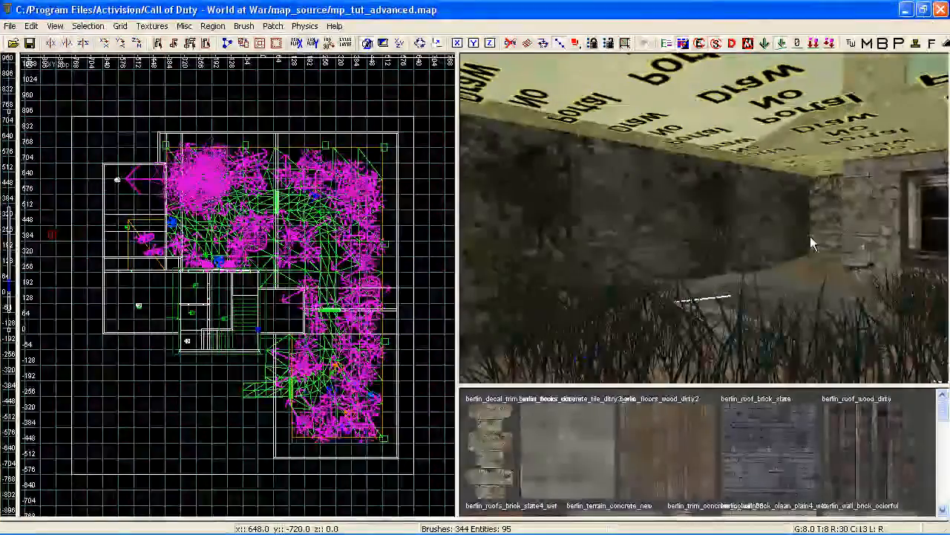
pyautogui.moveTo(810, 236); pyautogui.dragTo(713, 184, button='right')
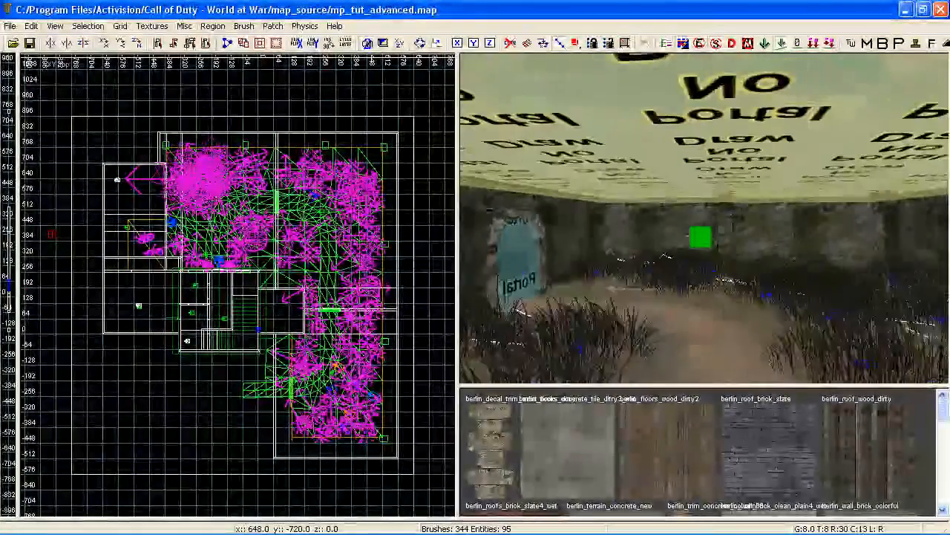
pyautogui.moveTo(713, 184)
pyautogui.mouseDown(button='right')
pyautogui.moveTo(681, 190)
pyautogui.moveTo(681, 216)
pyautogui.moveTo(708, 183)
pyautogui.moveTo(683, 184)
pyautogui.moveTo(804, 236)
pyautogui.mouseUp(button='right')
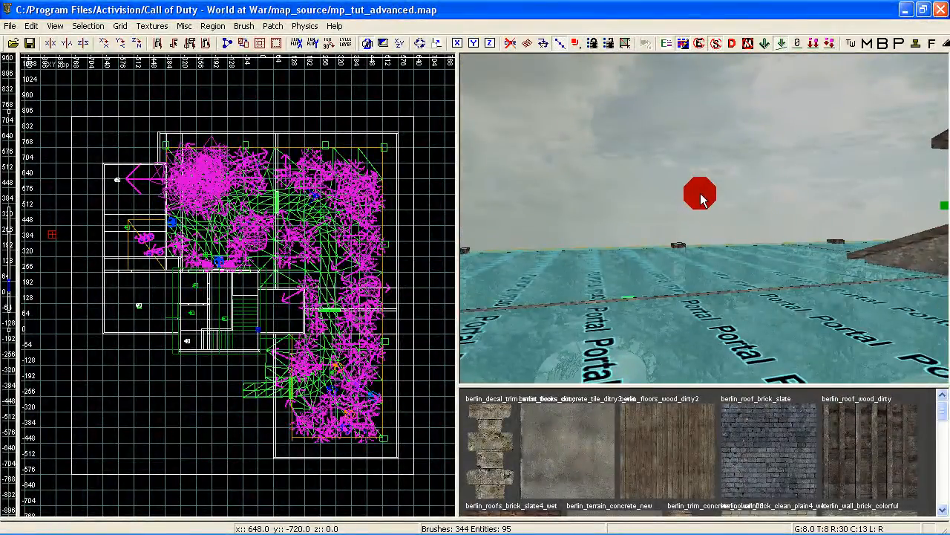
# - Open the recent map mp_portal.map without copying the current selection
pyautogui.click(10, 25)
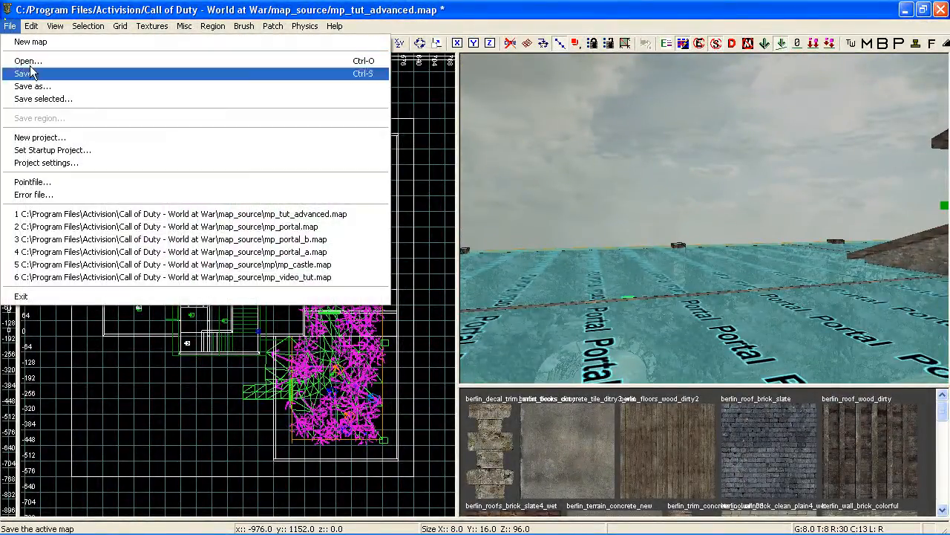
pyautogui.click(265, 215)
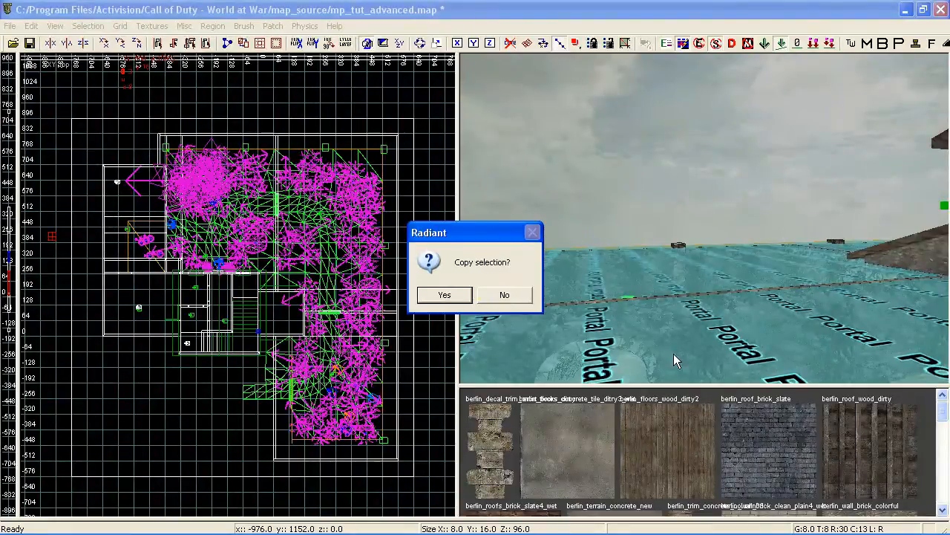
pyautogui.click(511, 296)
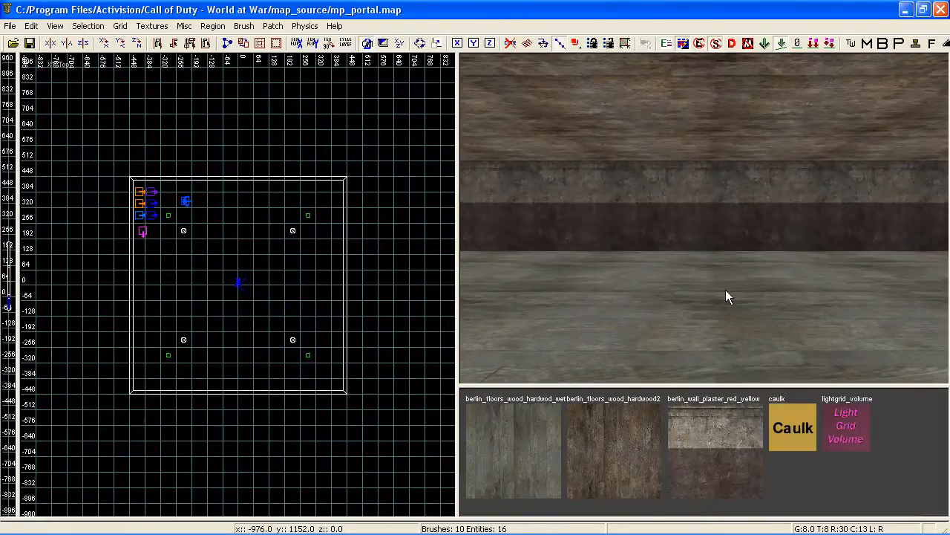
# - Select the room's floor, ceiling and outer walls to examine the hull, and clear the selection
pyautogui.keyDown('shift'); pyautogui.click(726, 289); pyautogui.keyUp('shift')
pyautogui.keyDown('shift'); pyautogui.click(696, 227); pyautogui.keyUp('shift')
pyautogui.keyDown('shift'); pyautogui.click(656, 143); pyautogui.keyUp('shift')
pyautogui.moveTo(646, 177); pyautogui.dragTo(635, 187, button='right')
pyautogui.keyDown('shift'); pyautogui.click(632, 193); pyautogui.keyUp('shift')
pyautogui.moveTo(631, 195); pyautogui.dragTo(660, 201, button='right')
pyautogui.keyDown('shift'); pyautogui.click(626, 203); pyautogui.keyUp('shift')
pyautogui.keyDown('shift'); pyautogui.click(624, 201); pyautogui.keyUp('shift')
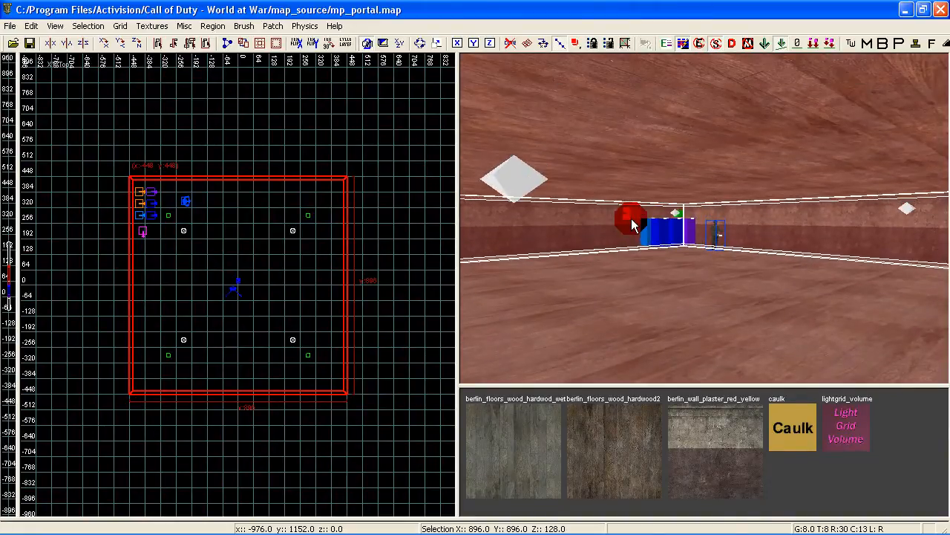
pyautogui.press('Escape')
pyautogui.moveTo(658, 259); pyautogui.dragTo(659, 259, button='right')
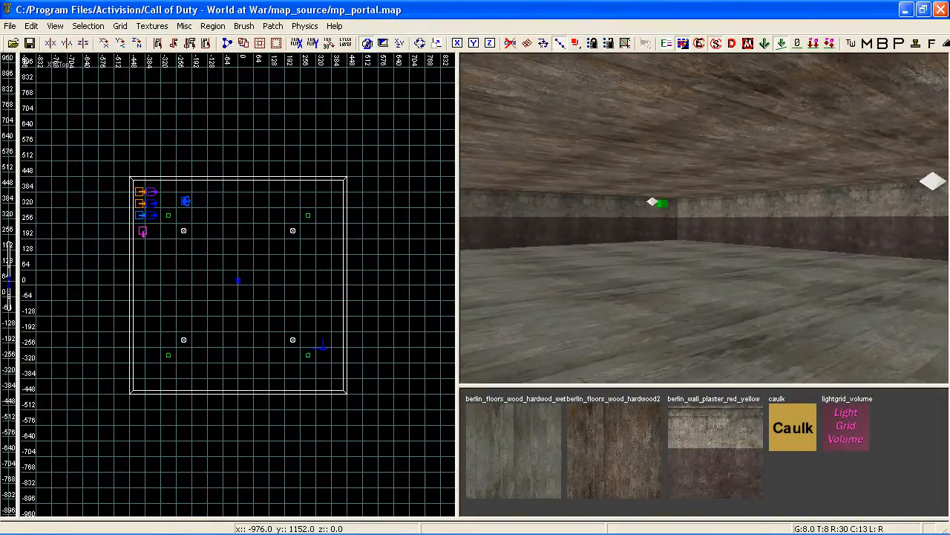
# - Show the hidden occluder layer of the map
pyautogui.press('l')
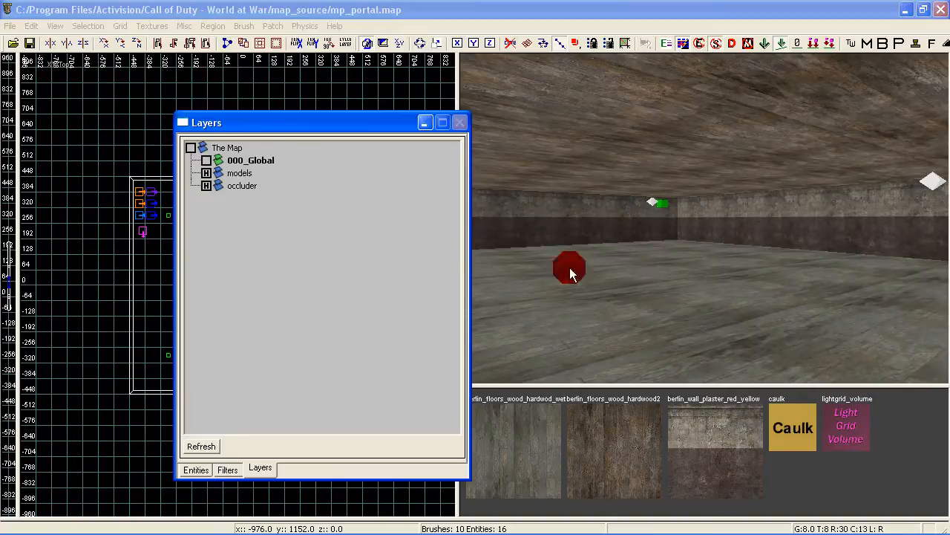
pyautogui.click(206, 186)
pyautogui.press('l')
# - Select the interior dividing walls one after another to examine how they split the room, and clear the selection
pyautogui.moveTo(520, 134); pyautogui.dragTo(520, 134, button='right')
pyautogui.moveTo(830, 153); pyautogui.dragTo(829, 153, button='right')
pyautogui.keyDown('shift'); pyautogui.click(801, 222); pyautogui.keyUp('shift')
pyautogui.moveTo(801, 222); pyautogui.dragTo(802, 222, button='right')
pyautogui.keyDown('shift'); pyautogui.click(777, 180); pyautogui.keyUp('shift')
pyautogui.moveTo(777, 180); pyautogui.dragTo(777, 179, button='right')
pyautogui.moveTo(727, 213); pyautogui.dragTo(717, 233, button='right')
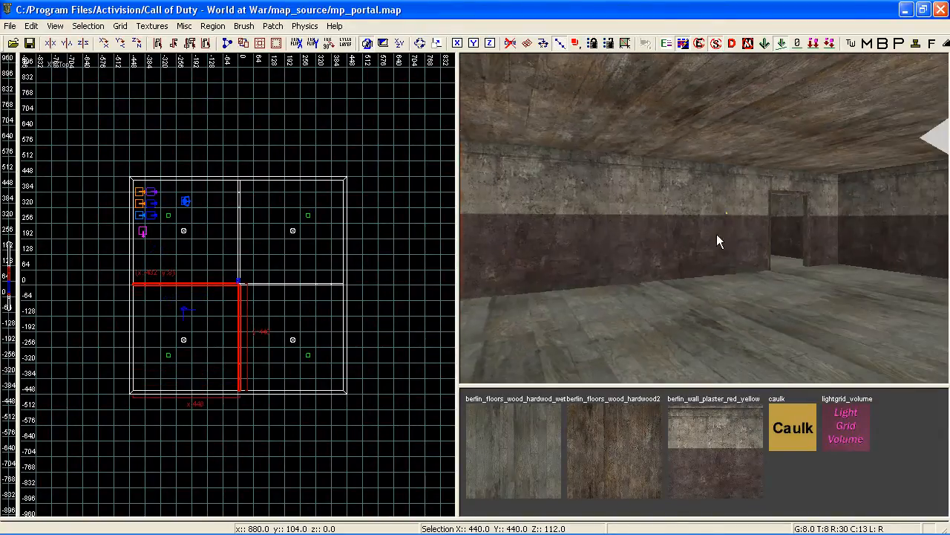
pyautogui.keyDown('shift'); pyautogui.click(735, 215); pyautogui.keyUp('shift')
pyautogui.moveTo(813, 211); pyautogui.dragTo(744, 198, button='right')
pyautogui.keyDown('shift'); pyautogui.click(743, 198); pyautogui.keyUp('shift')
pyautogui.moveTo(877, 197); pyautogui.dragTo(855, 275, button='right')
pyautogui.press('Escape')
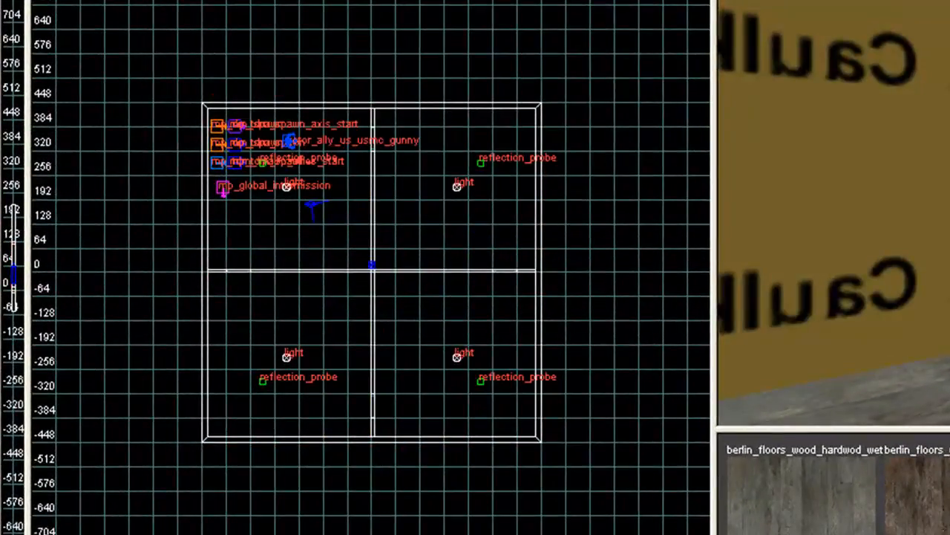
pyautogui.moveTo(854, 212); pyautogui.dragTo(855, 213, button='right')
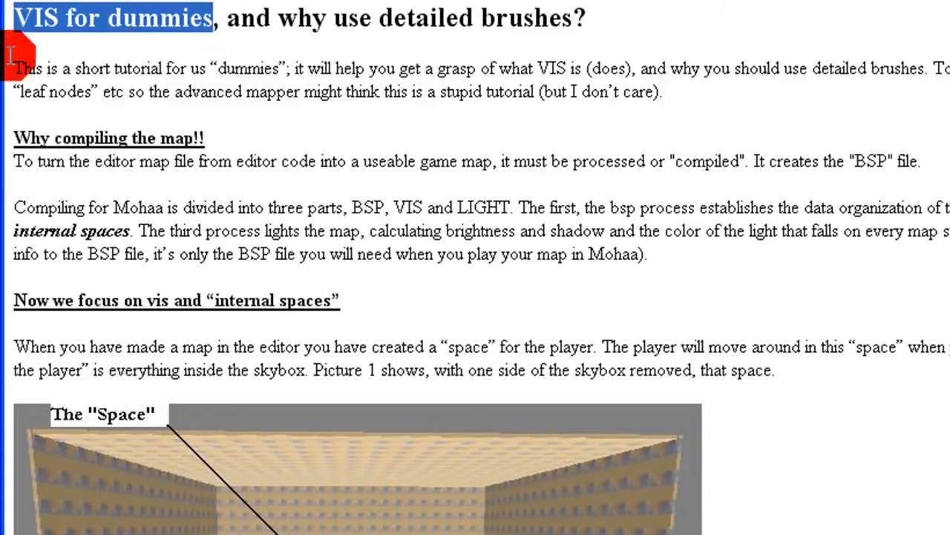
# - Switch to the "VIS for dummies" document and skim its explanation of how structural brushes split a map into spaces
pyautogui.click(547, 134)
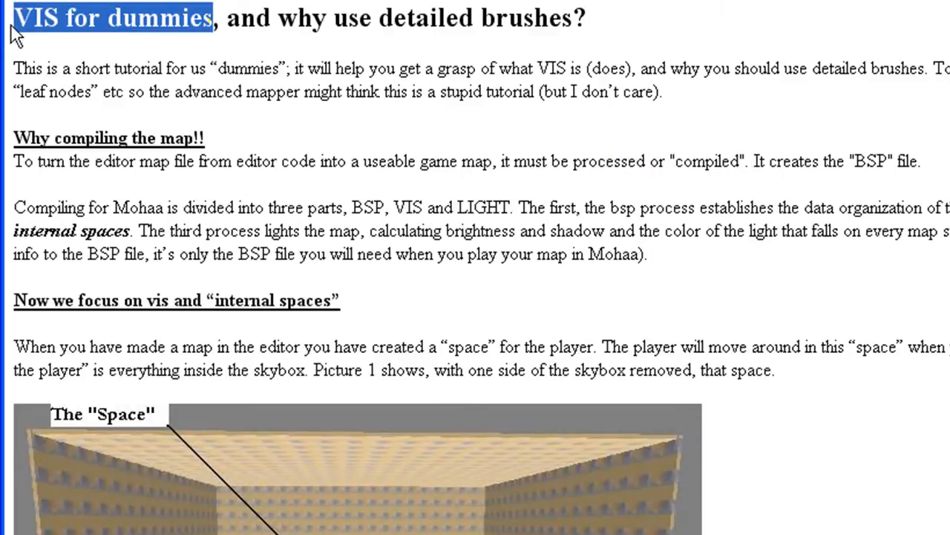
pyautogui.scroll(-15, 818, 271)
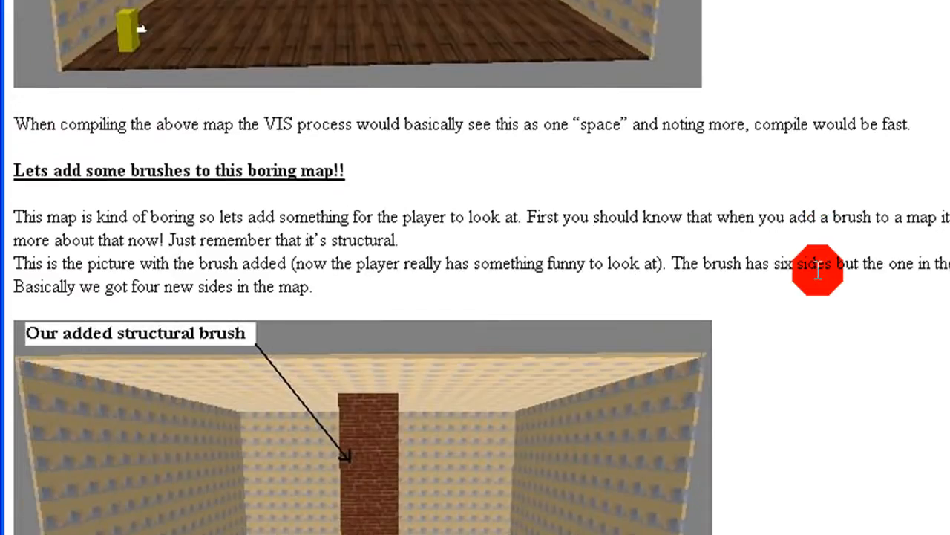
pyautogui.scroll(-10, 824, 270)
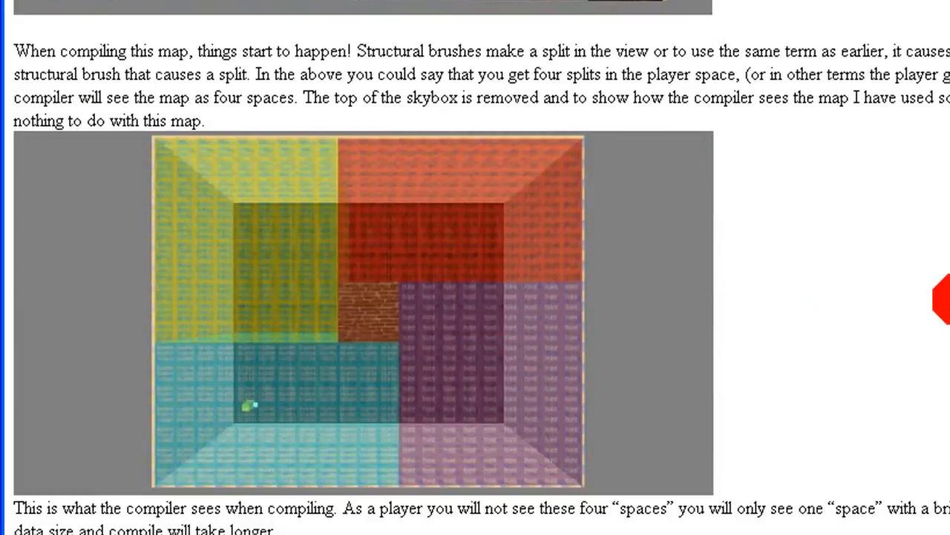
pyautogui.scroll(-15, 941, 298)
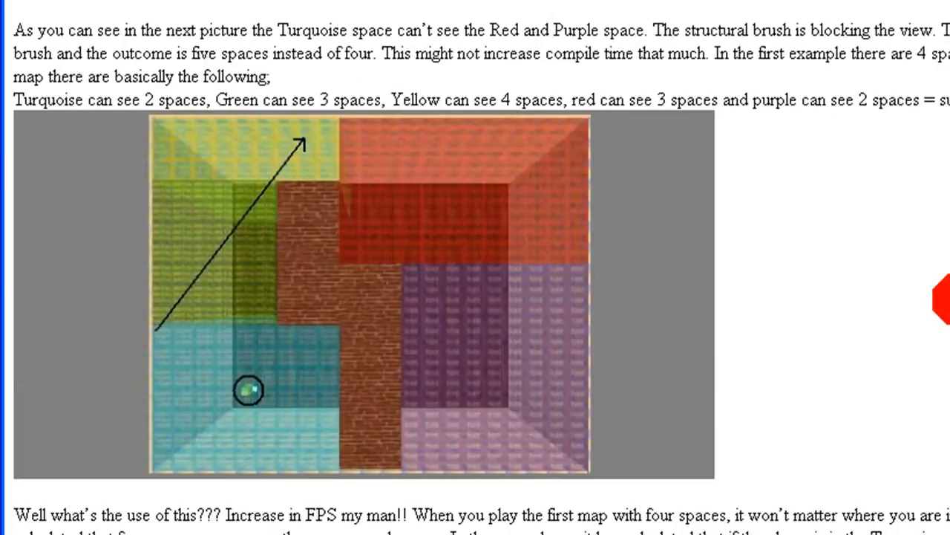
pyautogui.scroll(-10, 941, 299)
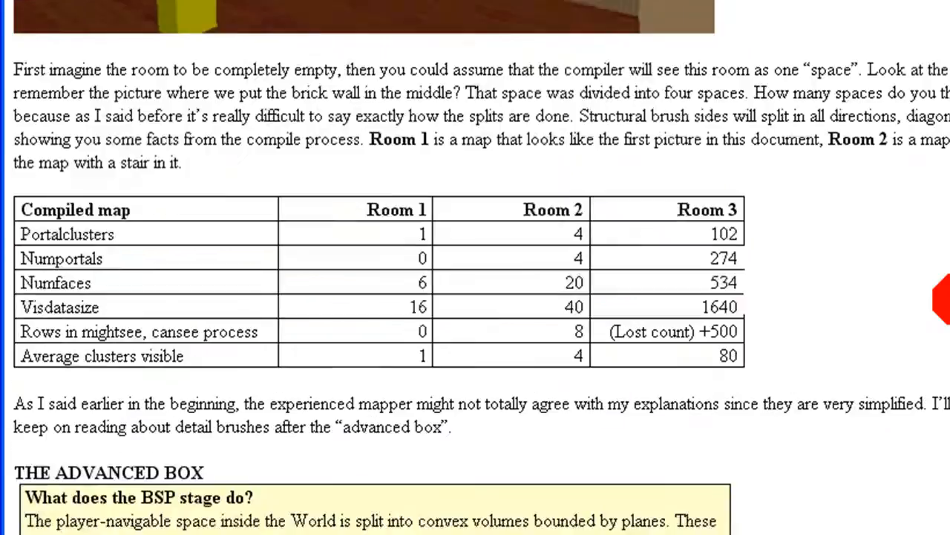
pyautogui.scroll(20, 942, 299)
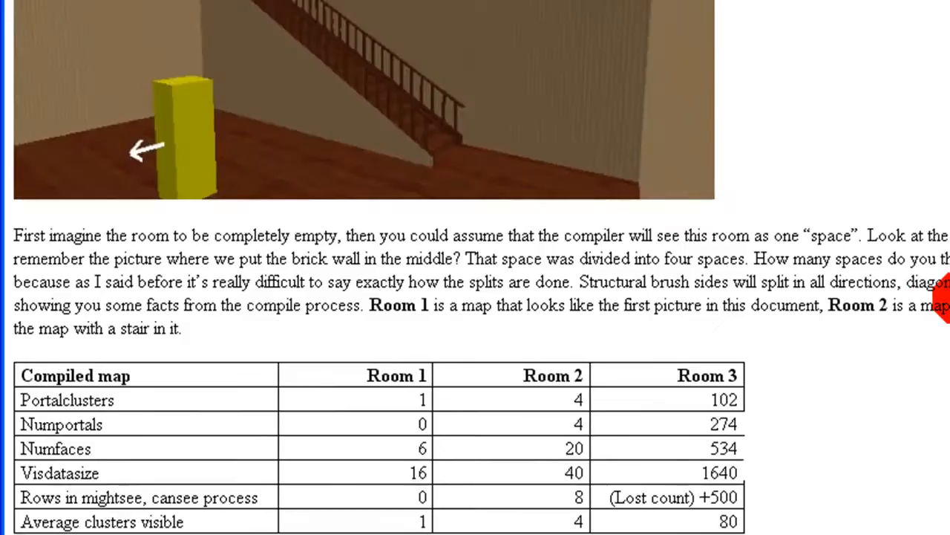
pyautogui.scroll(12, 942, 298)
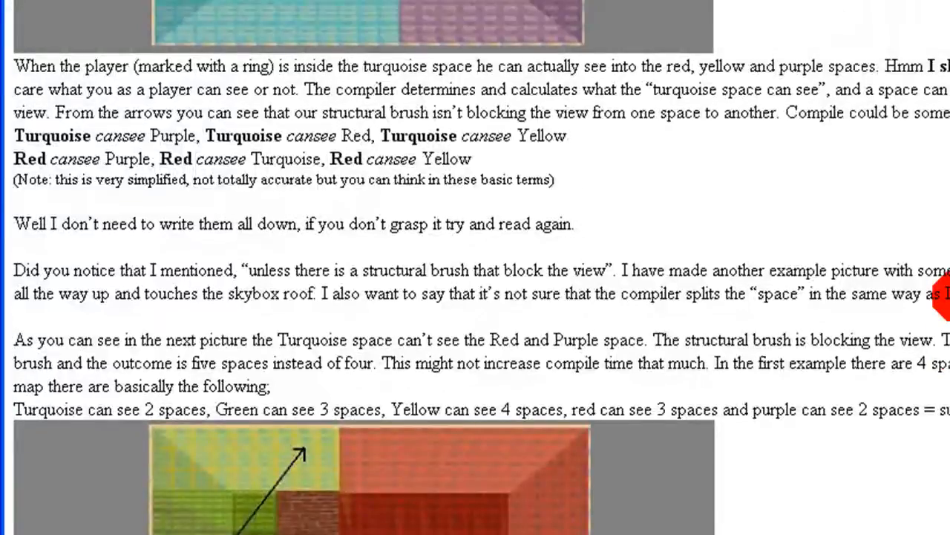
pyautogui.scroll(15, 941, 296)
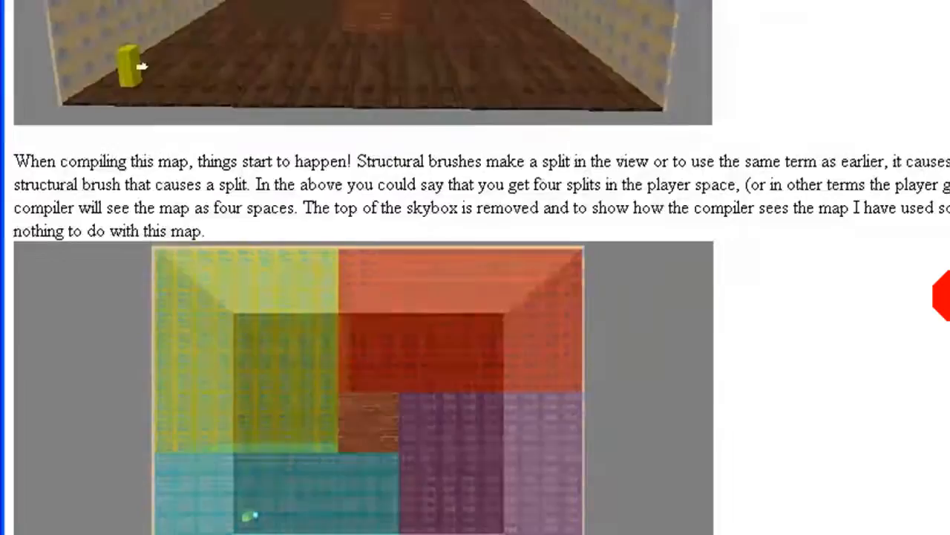
pyautogui.scroll(5, 941, 296)
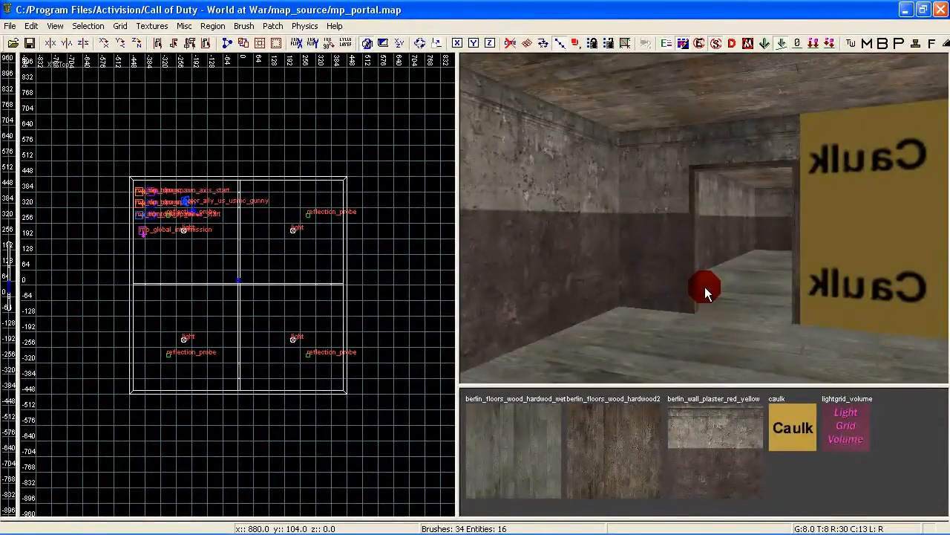
# - Select the doorway's wooden frame, examine it close up in the YZ side view, and clear the selection
pyautogui.moveTo(705, 294); pyautogui.dragTo(833, 203, button='right')
pyautogui.moveTo(609, 256); pyautogui.dragTo(609, 239, button='right')
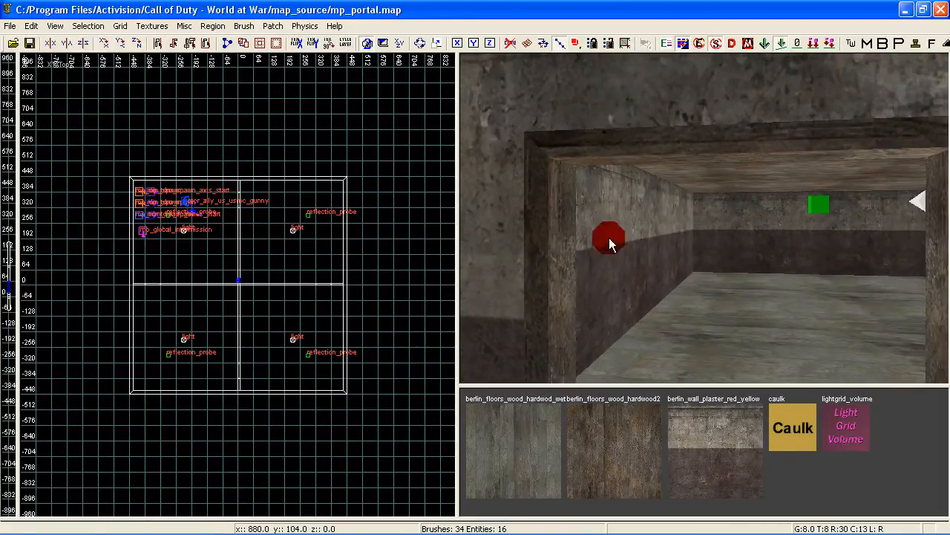
pyautogui.moveTo(607, 158); pyautogui.dragTo(632, 158, button='right')
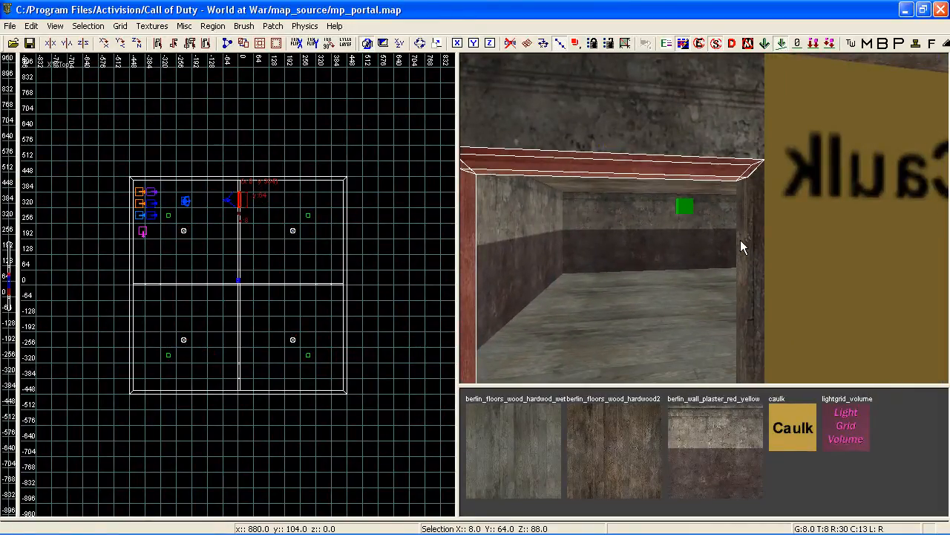
pyautogui.hotkey('ctrl', 'Tab')
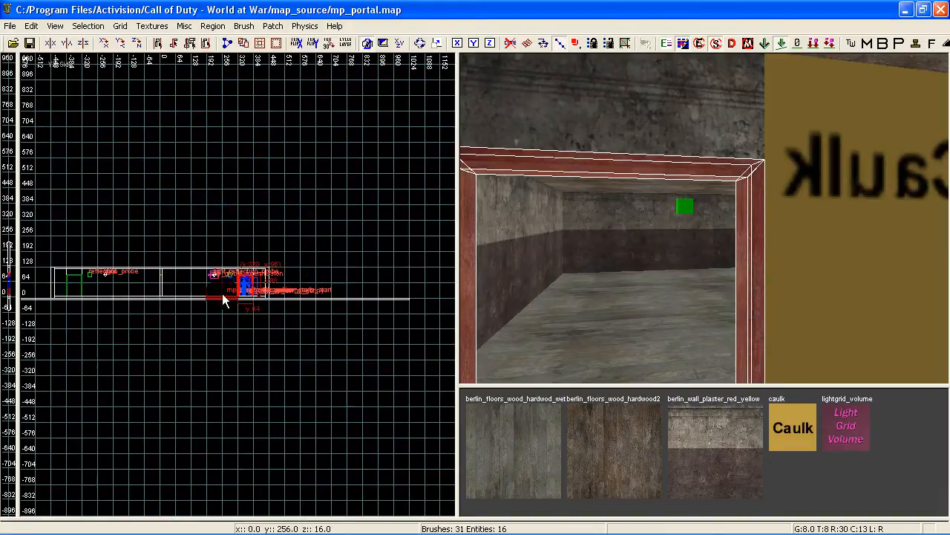
pyautogui.scroll(5, 263, 280)
pyautogui.moveTo(284, 250); pyautogui.dragTo(251, 266, button='right')
pyautogui.press('Escape')
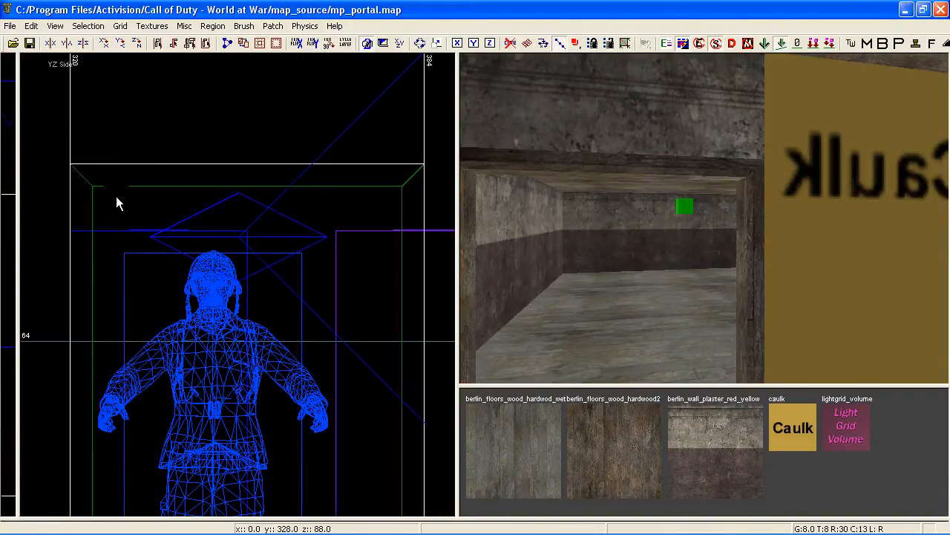
# - Examine the door frame's mitred top trim in the side view, and select the wall brush above the doorway
pyautogui.keyDown('shift'); pyautogui.click(527, 159); pyautogui.keyUp('shift')
pyautogui.press('Escape')
pyautogui.keyDown('shift'); pyautogui.click(530, 178); pyautogui.keyUp('shift')
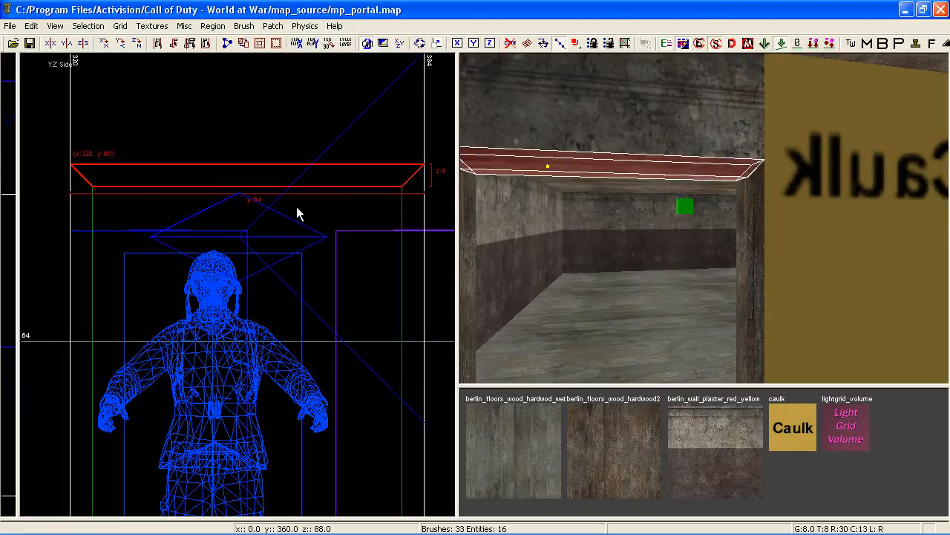
pyautogui.moveTo(299, 206); pyautogui.dragTo(299, 266, button='right')
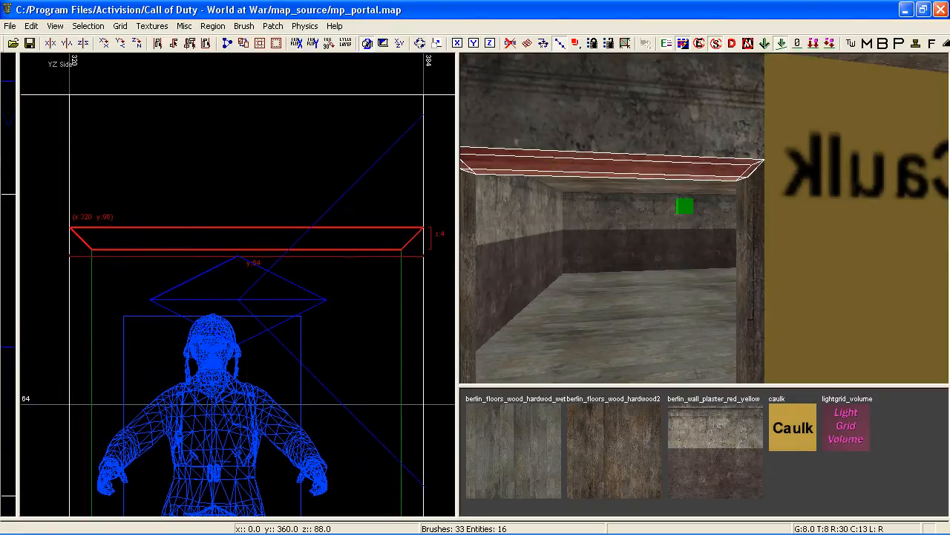
pyautogui.press('Escape')
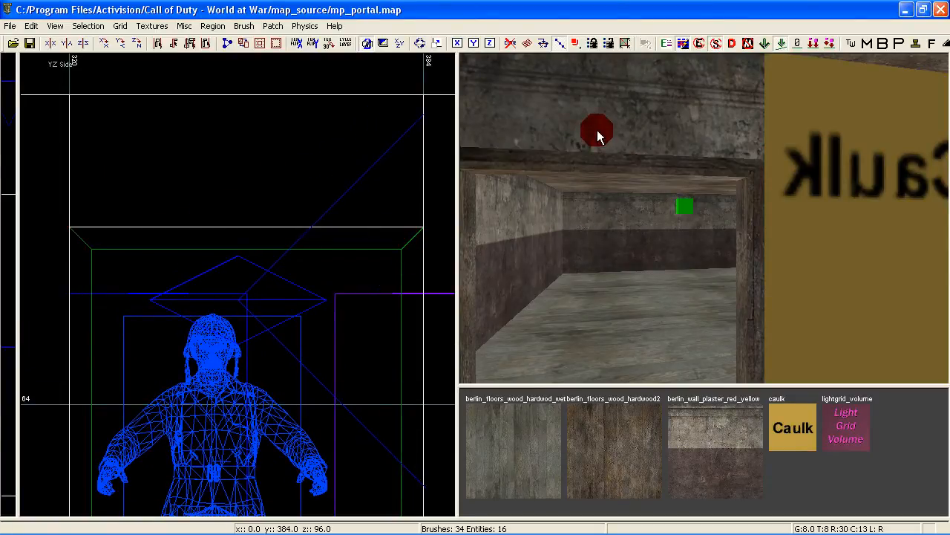
pyautogui.keyDown('shift'); pyautogui.click(599, 136); pyautogui.keyUp('shift')
pyautogui.scroll(-3, 598, 136)
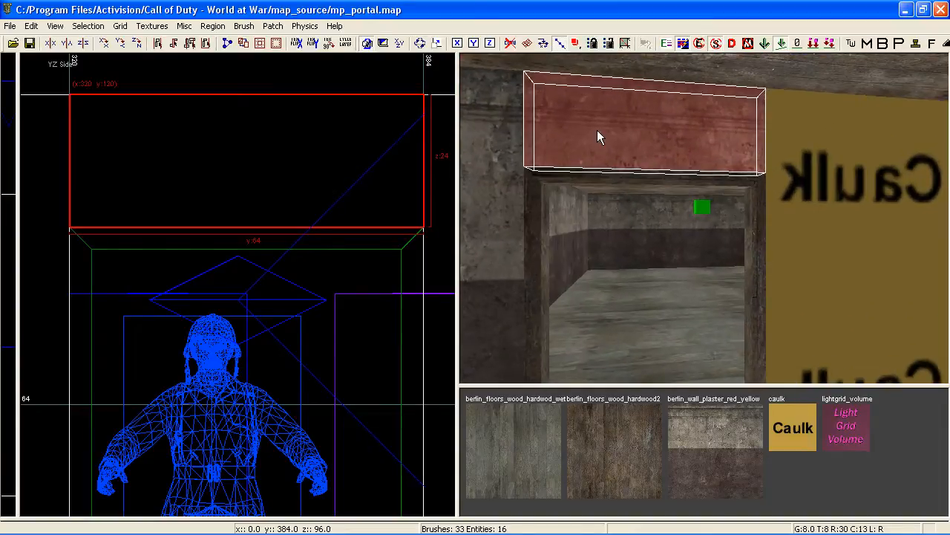
# - Select the three wooden brushes of the doorway frame together, examine them from a closer angle in the 3D view, and clear the selection
pyautogui.press('BackSpace')
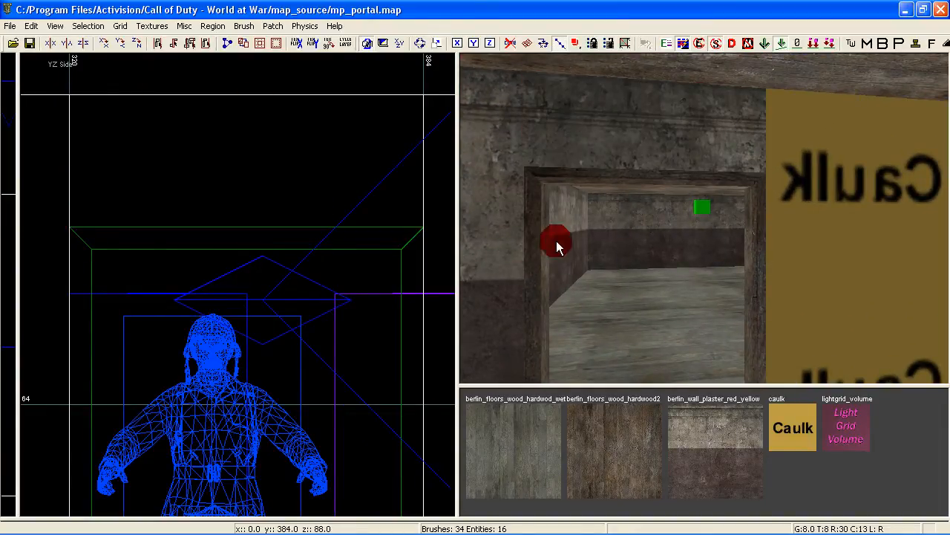
pyautogui.keyDown('shift'); pyautogui.click(542, 210); pyautogui.keyUp('shift')
pyautogui.keyDown('shift'); pyautogui.click(582, 181); pyautogui.keyUp('shift')
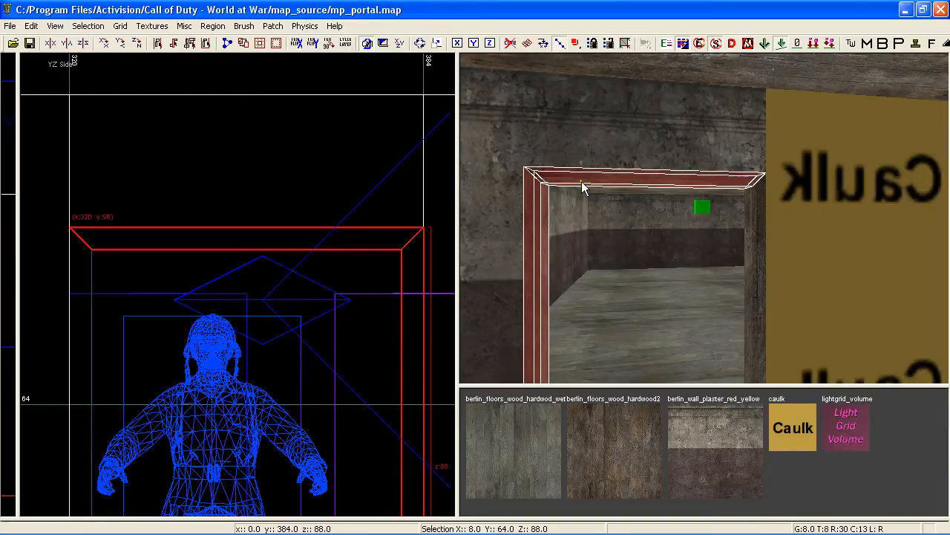
pyautogui.keyDown('shift'); pyautogui.click(751, 231); pyautogui.keyUp('shift')
pyautogui.moveTo(706, 274)
pyautogui.mouseDown(button='right')
pyautogui.moveTo(713, 256)
pyautogui.moveTo(690, 273)
pyautogui.moveTo(687, 293)
pyautogui.moveTo(679, 275)
pyautogui.moveTo(689, 299)
pyautogui.mouseUp(button='right')
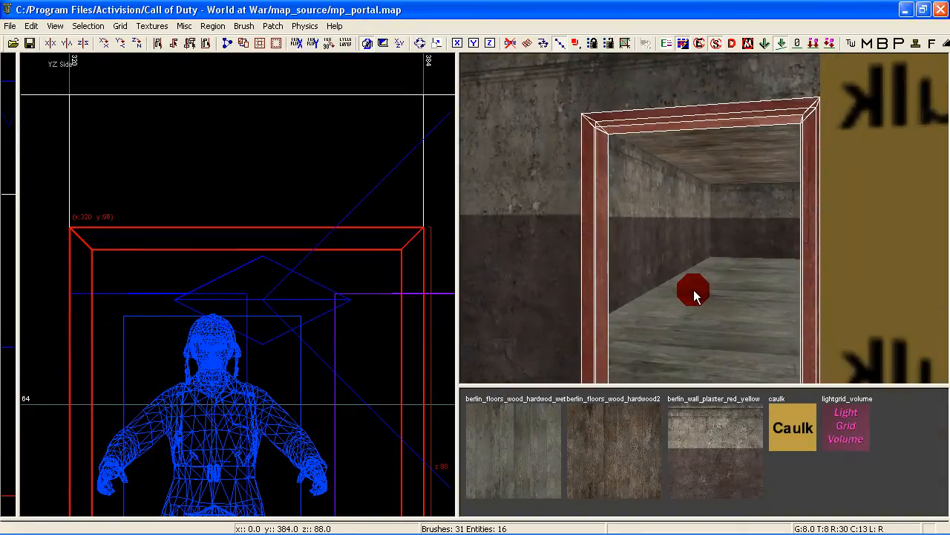
pyautogui.press('Escape')
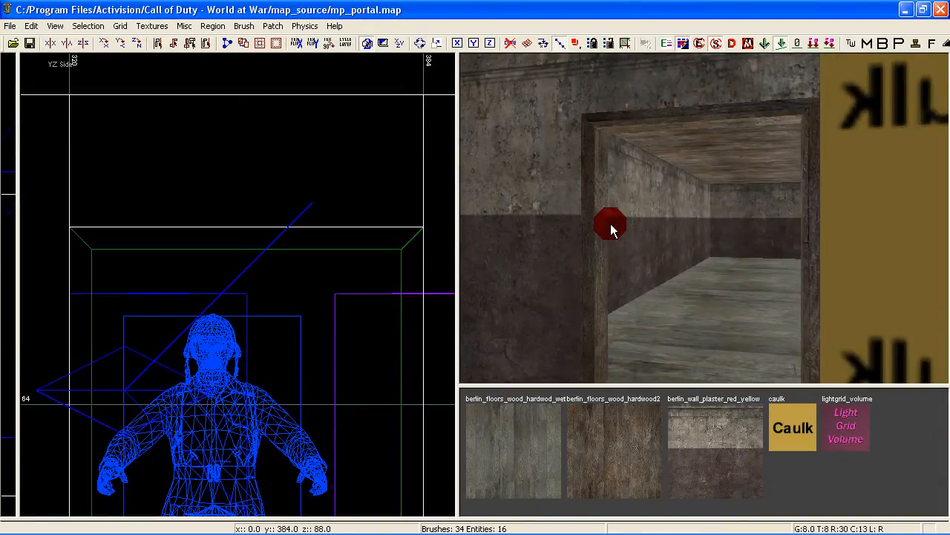
# - Convert the doorway frame's two side posts and top trim to detail brushes and clear the selection
pyautogui.keyDown('shift'); pyautogui.click(596, 213); pyautogui.keyUp('shift')
pyautogui.keyDown('shift'); pyautogui.click(650, 120); pyautogui.keyUp('shift')
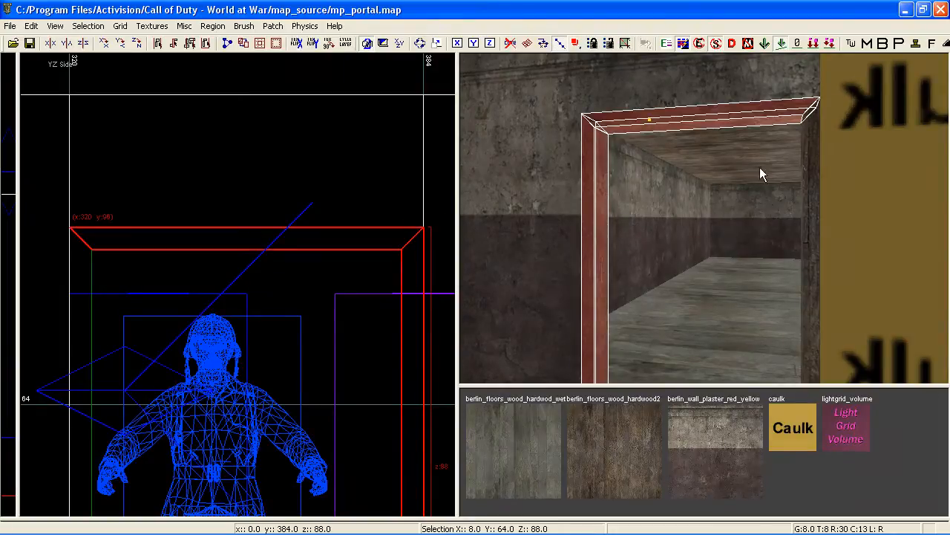
pyautogui.keyDown('shift'); pyautogui.click(806, 158); pyautogui.keyUp('shift')
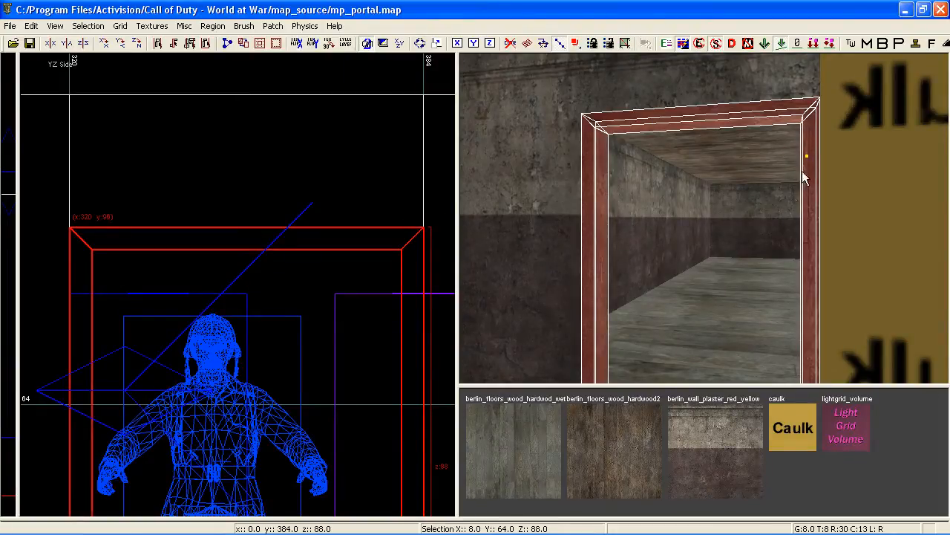
pyautogui.rightClick(262, 142)
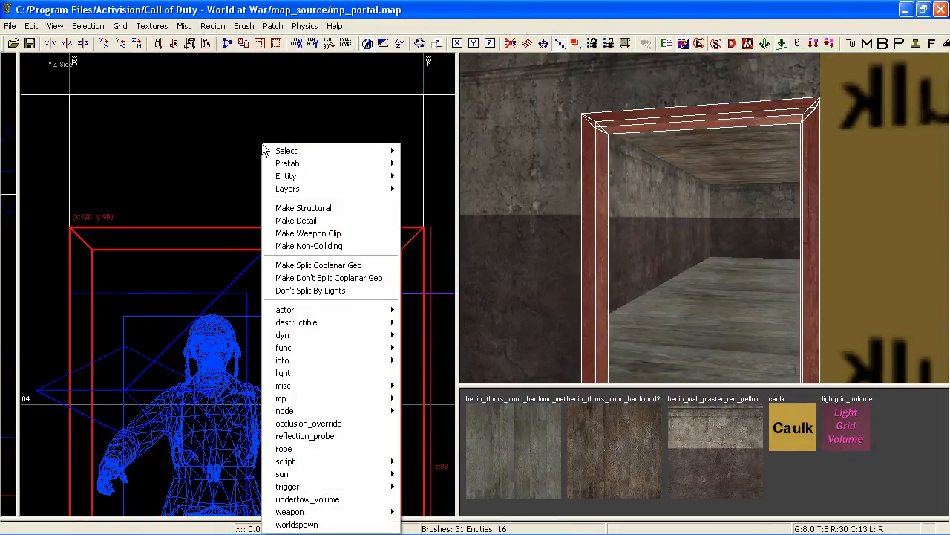
pyautogui.click(316, 220)
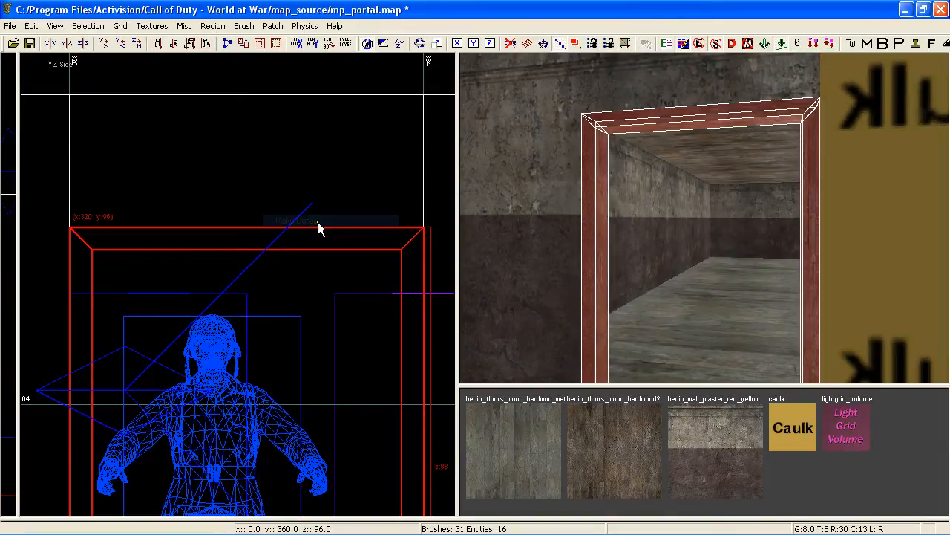
pyautogui.press('Escape')
pyautogui.moveTo(610, 254)
pyautogui.mouseDown(button='right')
pyautogui.moveTo(601, 239)
pyautogui.moveTo(631, 268)
pyautogui.moveTo(627, 277)
pyautogui.moveTo(640, 242)
pyautogui.moveTo(620, 252)
pyautogui.moveTo(628, 260)
pyautogui.mouseUp(button='right')
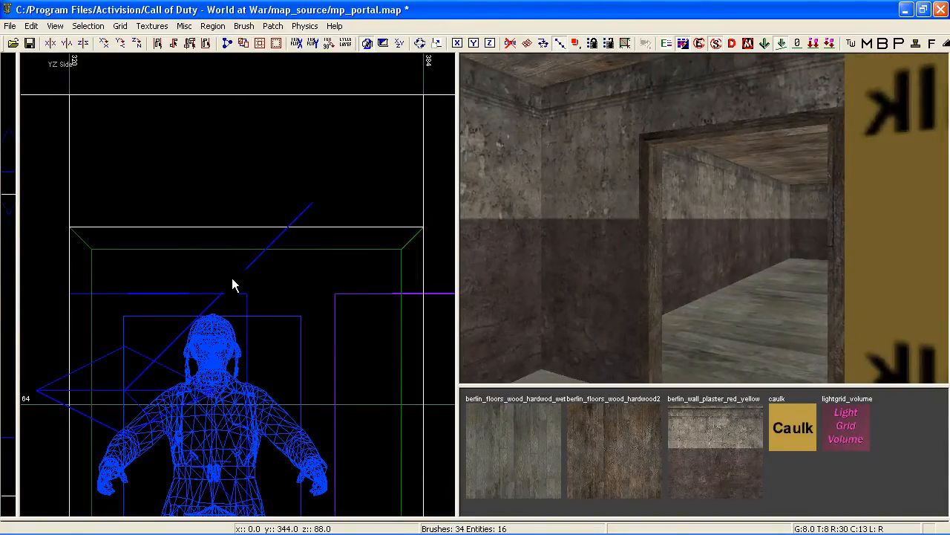
# - Switch the 2D view from YZ side to XY top and frame the whole four-room layout
pyautogui.scroll(-9, 232, 282)
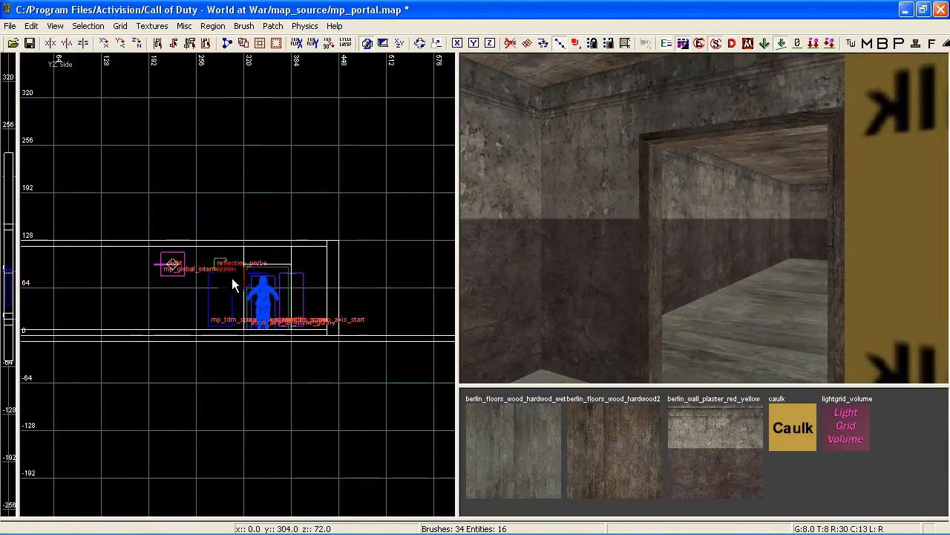
pyautogui.hotkey('ctrl', 'Tab')
pyautogui.scroll(5, 265, 279)
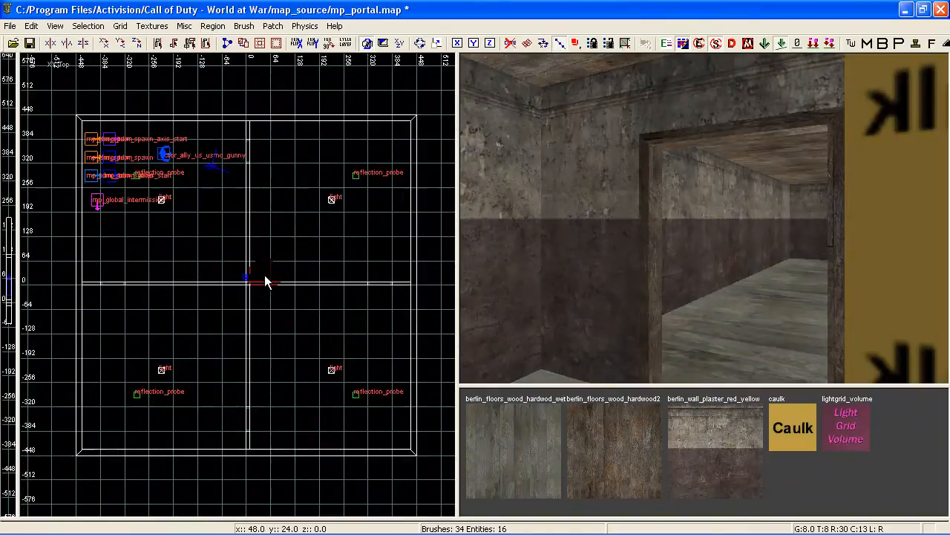
pyautogui.scroll(1, 265, 281)
pyautogui.scroll(-1, 265, 276)
# - Look around the first room in the 3D view, examining the soldier model, the framed doorway and the caulk-textured dividing walls
pyautogui.moveTo(479, 275)
pyautogui.mouseDown(button='right')
pyautogui.moveTo(549, 290)
pyautogui.moveTo(691, 286)
pyautogui.moveTo(687, 163)
pyautogui.moveTo(631, 163)
pyautogui.moveTo(564, 193)
pyautogui.moveTo(553, 260)
pyautogui.moveTo(568, 230)
pyautogui.moveTo(483, 237)
pyautogui.moveTo(611, 208)
pyautogui.mouseUp(button='right')
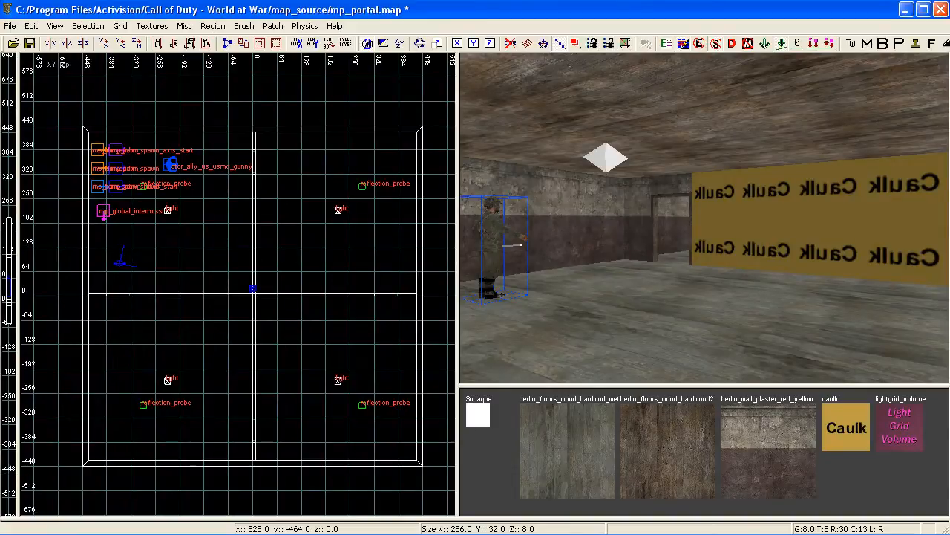
pyautogui.moveTo(611, 215); pyautogui.dragTo(602, 171, button='right')
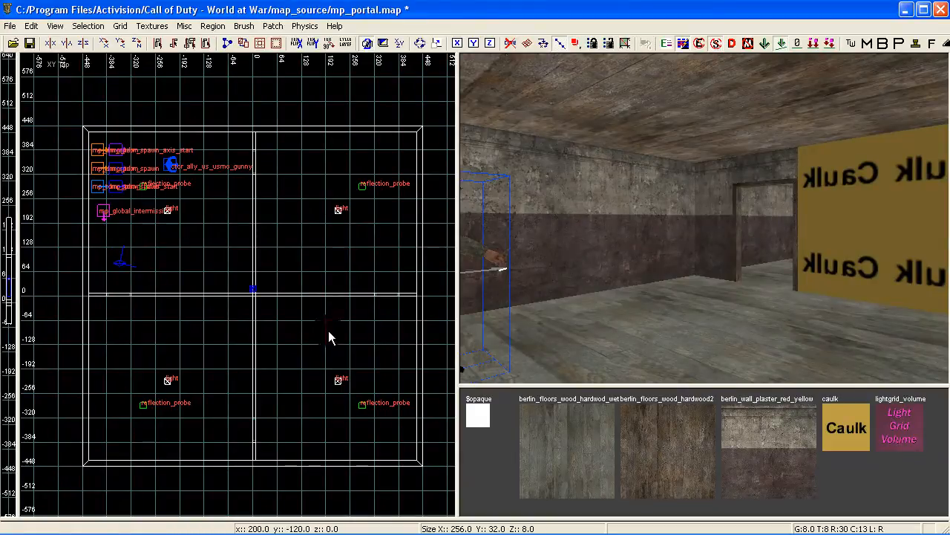
pyautogui.moveTo(579, 245); pyautogui.dragTo(490, 256, button='right')
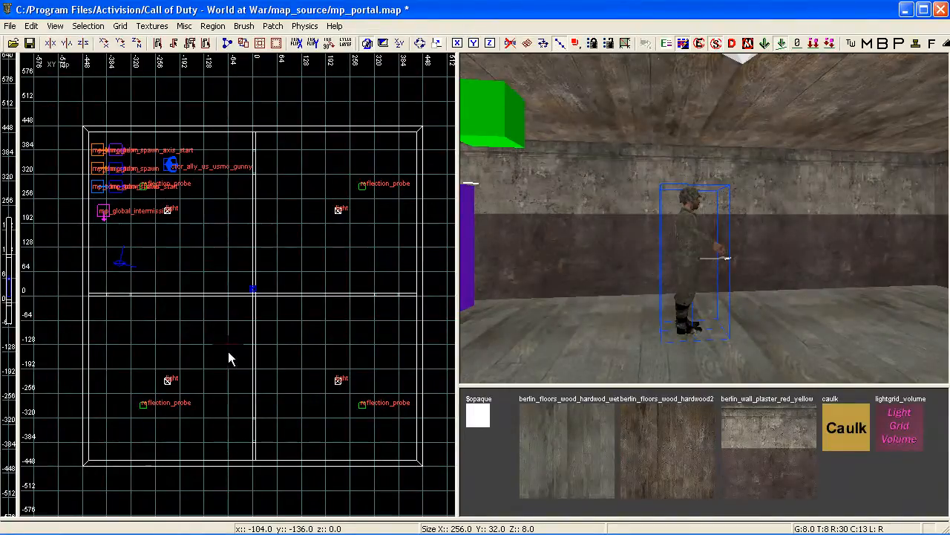
pyautogui.moveTo(654, 247)
pyautogui.mouseDown(button='right')
pyautogui.moveTo(650, 216)
pyautogui.moveTo(732, 216)
pyautogui.moveTo(631, 219)
pyautogui.moveTo(612, 204)
pyautogui.moveTo(710, 211)
pyautogui.moveTo(698, 249)
pyautogui.mouseUp(button='right')
pyautogui.moveTo(671, 336); pyautogui.dragTo(635, 377, button='right')
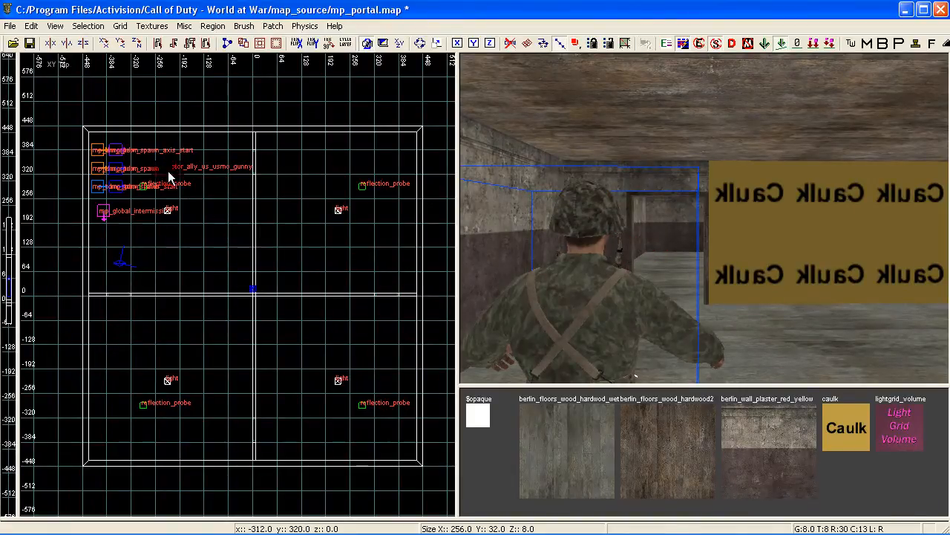
pyautogui.moveTo(671, 255); pyautogui.dragTo(906, 255, button='right')
pyautogui.moveTo(704, 255); pyautogui.dragTo(772, 254, button='right')
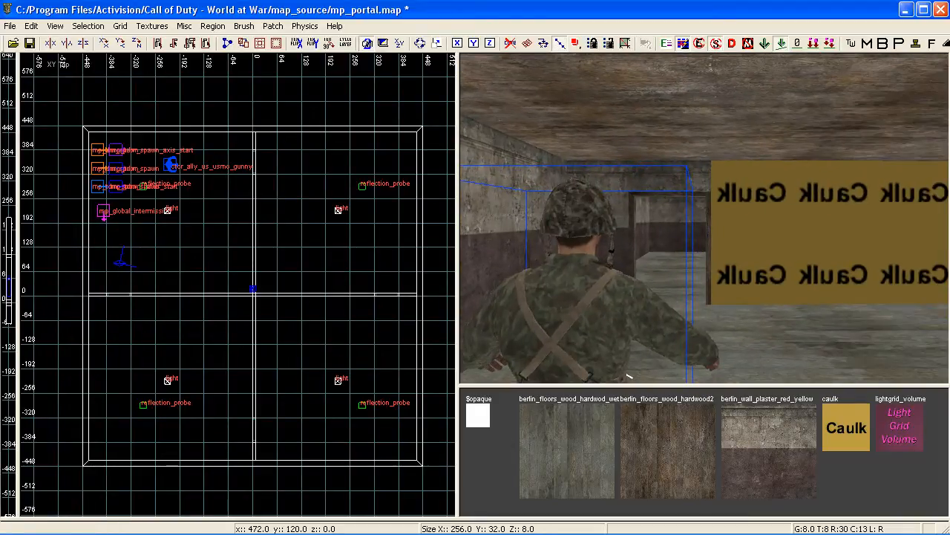
pyautogui.moveTo(704, 238)
pyautogui.mouseDown(button='right')
pyautogui.moveTo(683, 178)
pyautogui.moveTo(713, 167)
pyautogui.moveTo(709, 112)
pyautogui.moveTo(706, 212)
pyautogui.moveTo(705, 141)
pyautogui.moveTo(705, 204)
pyautogui.moveTo(707, 148)
pyautogui.moveTo(707, 193)
pyautogui.mouseUp(button='right')
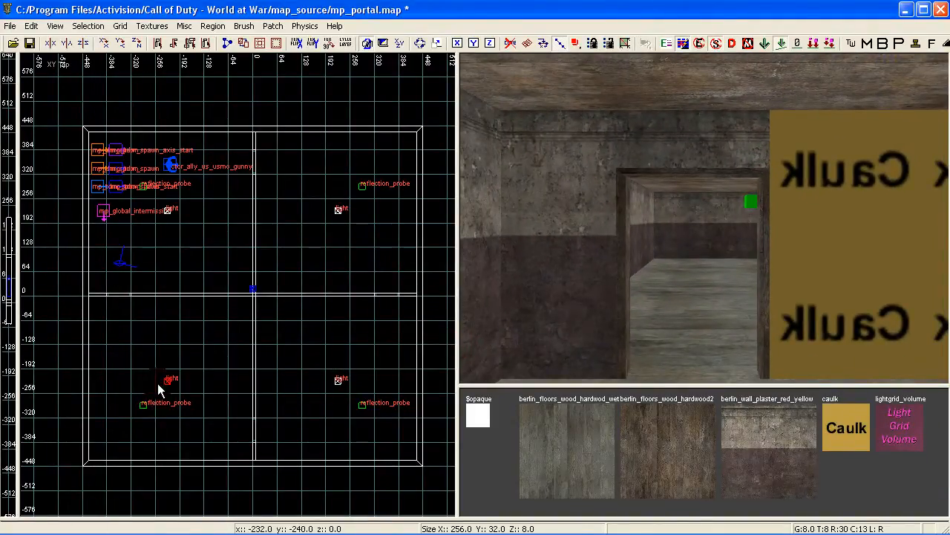
pyautogui.moveTo(621, 321); pyautogui.dragTo(687, 319, button='right')
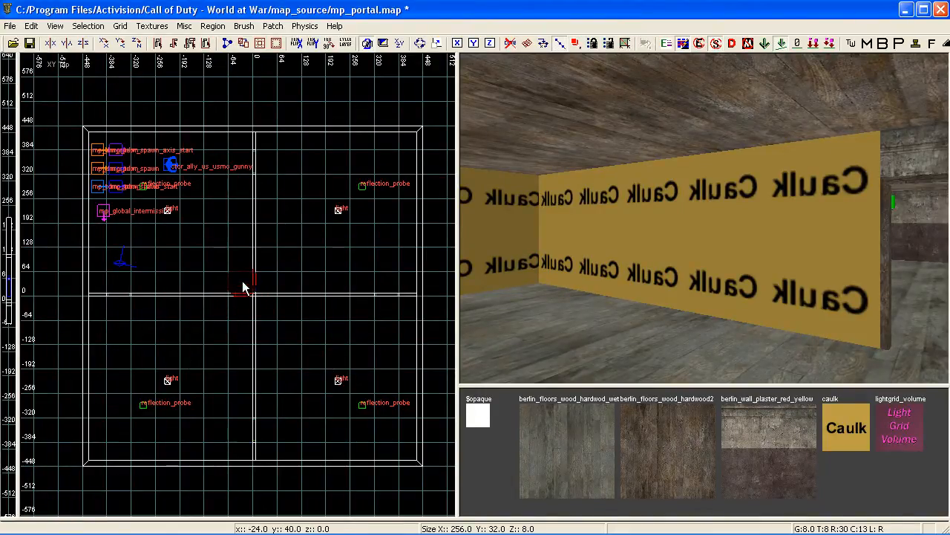
pyautogui.moveTo(638, 301); pyautogui.dragTo(720, 293, button='right')
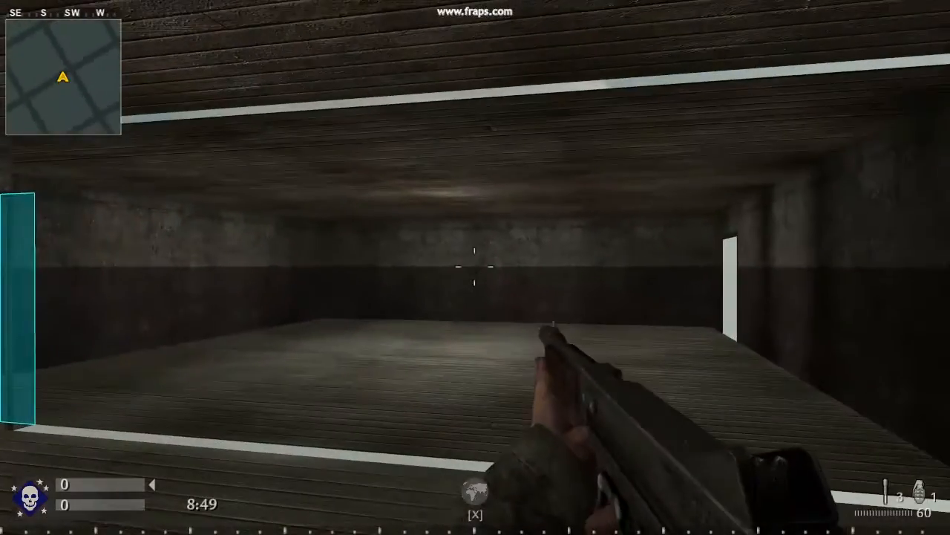
# - Switch to the running game and examine the dividing wall and doorway portal up close and from farther back
pyautogui.click(476, 267)
pyautogui.press('r')
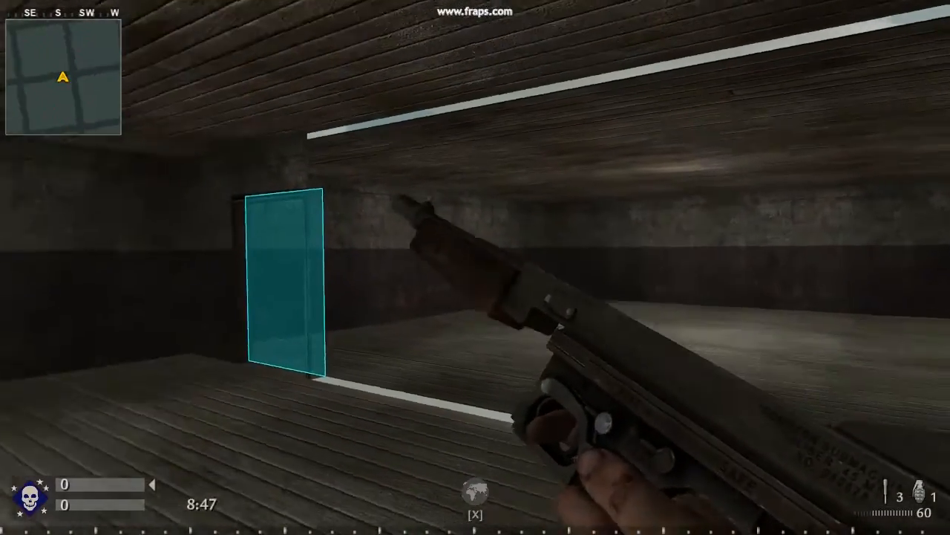
pyautogui.press('a')
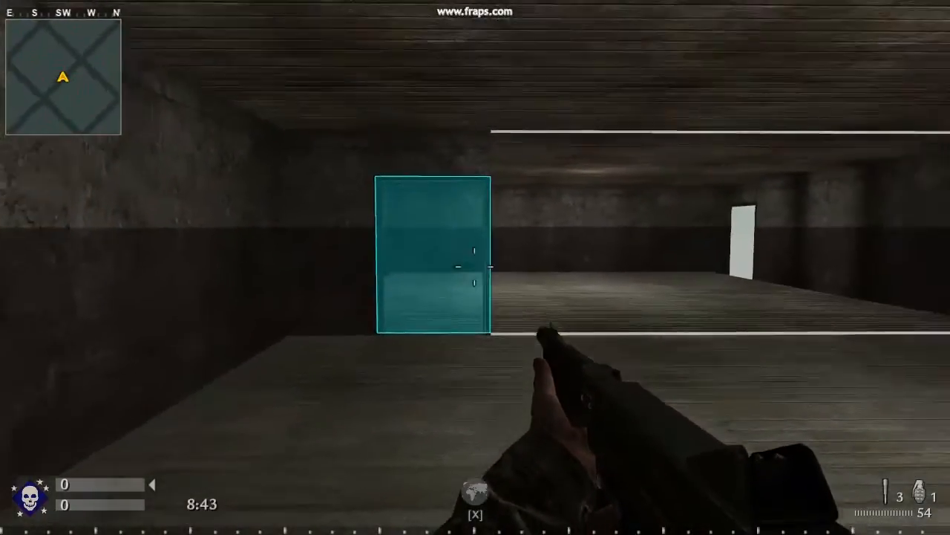
pyautogui.press('s')
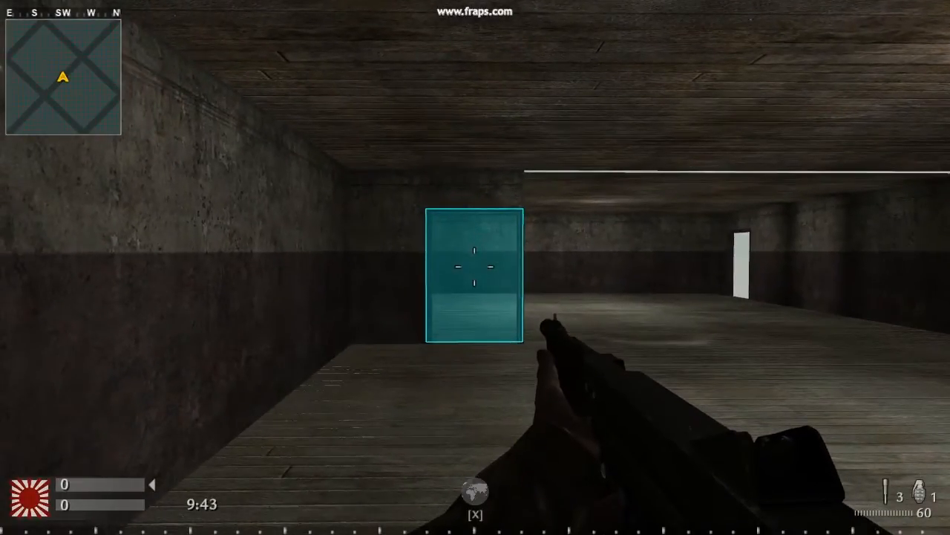
# - Examine both doorway portals and the adjoining rooms in the game from several angles, firing at the nearer portal
pyautogui.click(475, 266)
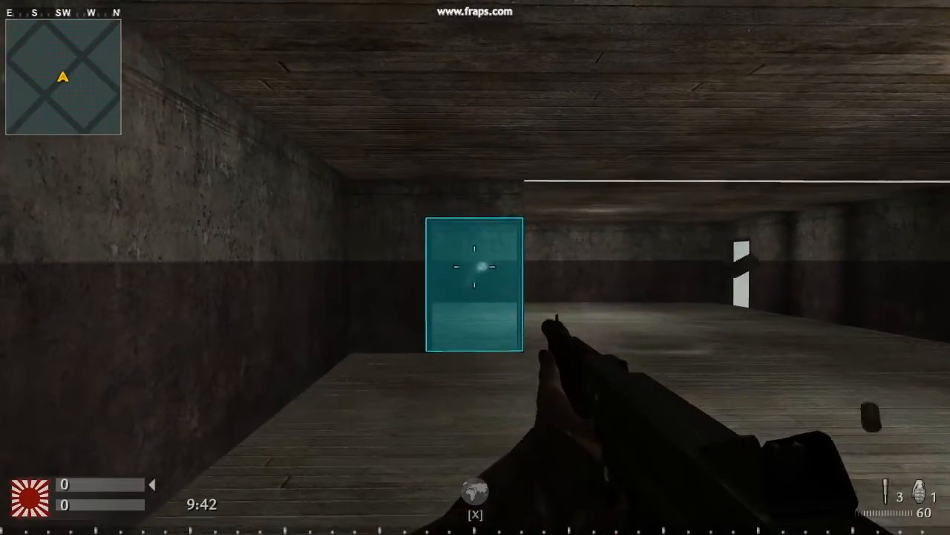
pyautogui.press('r')
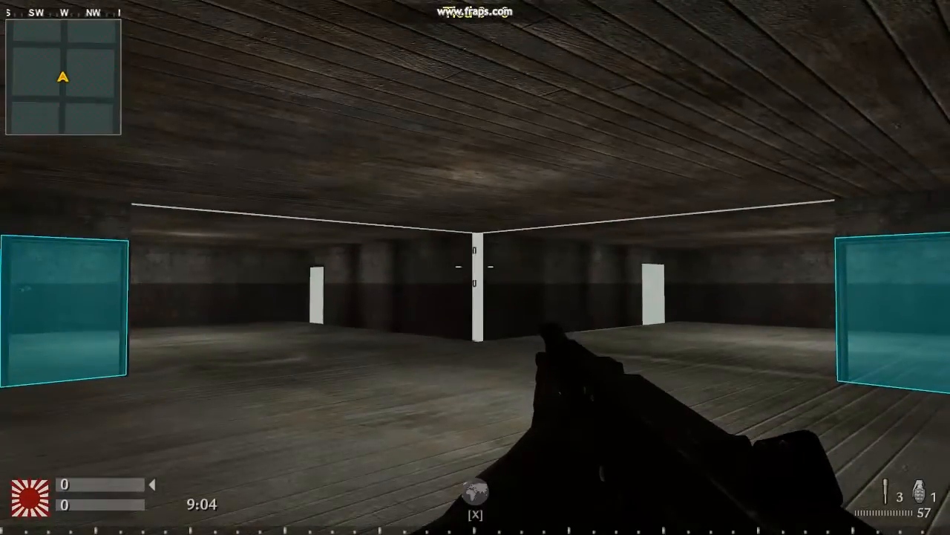
pyautogui.click(475, 268)
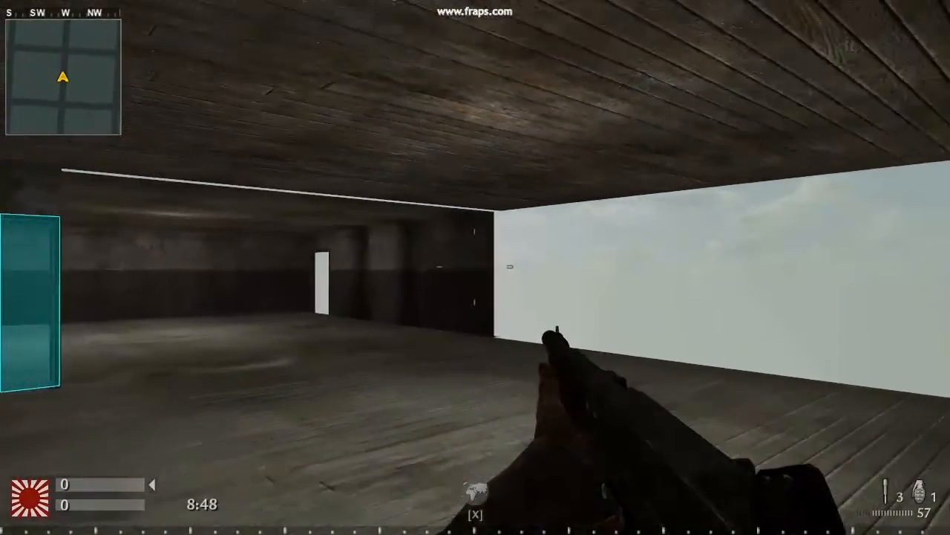
pyautogui.press('s')
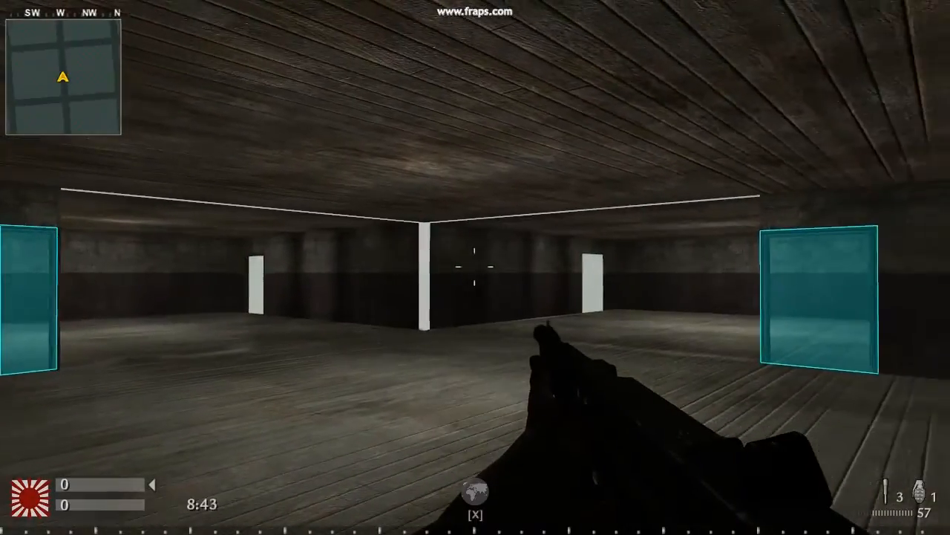
pyautogui.click(475, 266)
pyautogui.press('r')
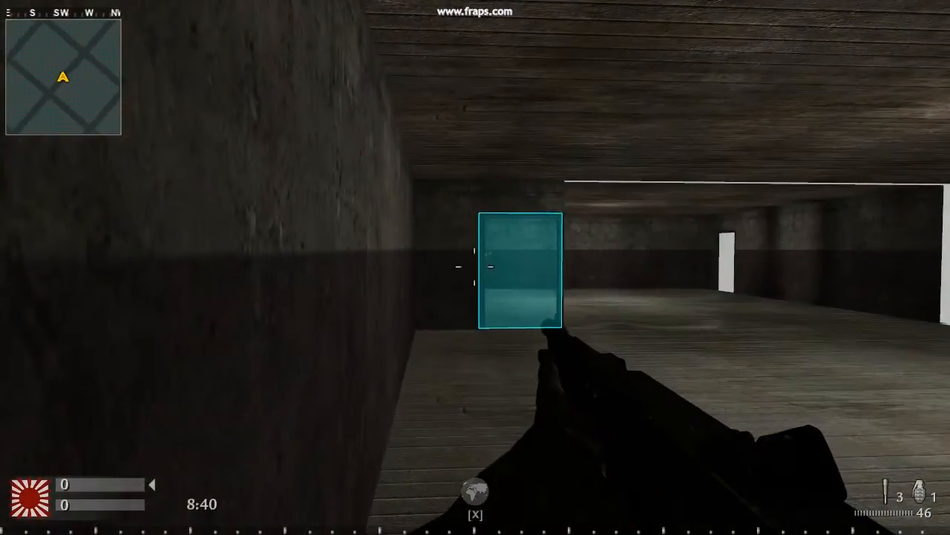
pyautogui.press('d')
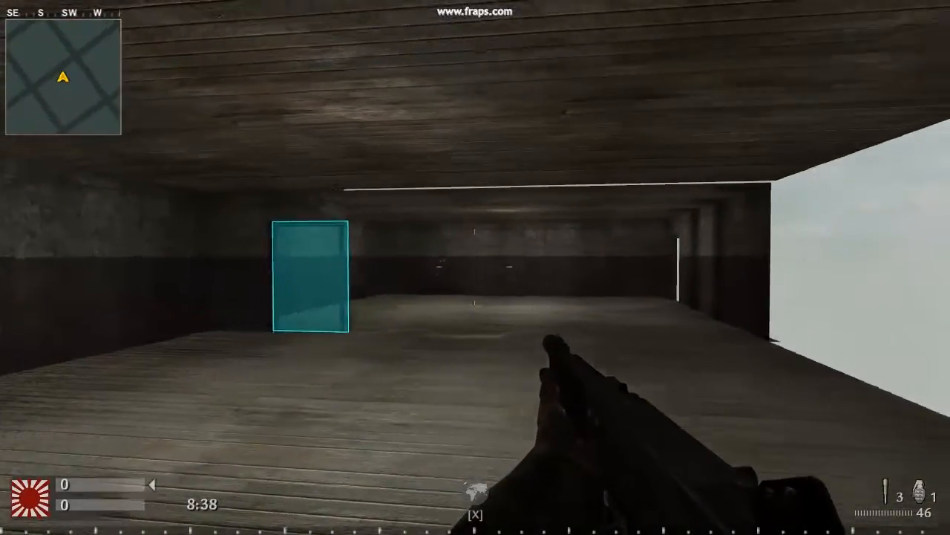
# - Walk toward the dividing wall and back away in the game to compare what is drawn beyond the doorway portals
pyautogui.press('d')
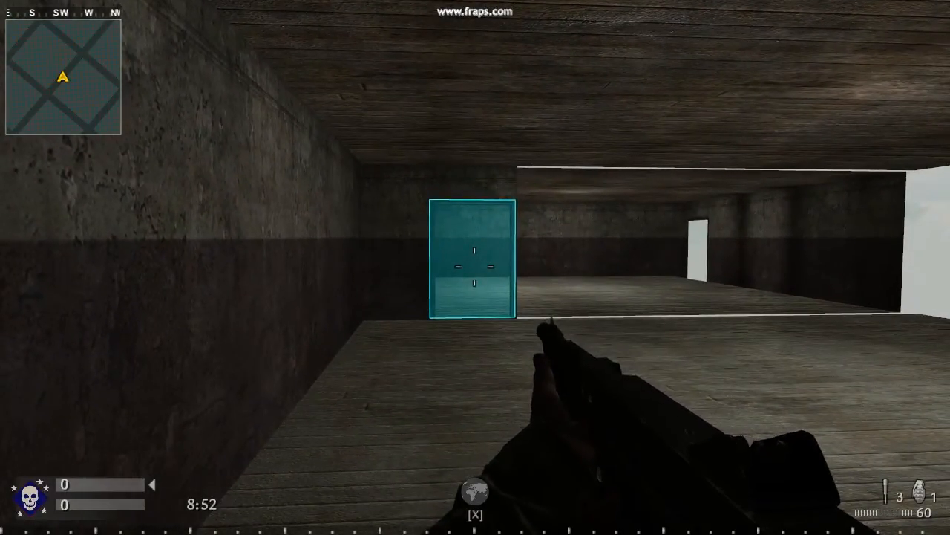
pyautogui.press('d')
pyautogui.press('w')
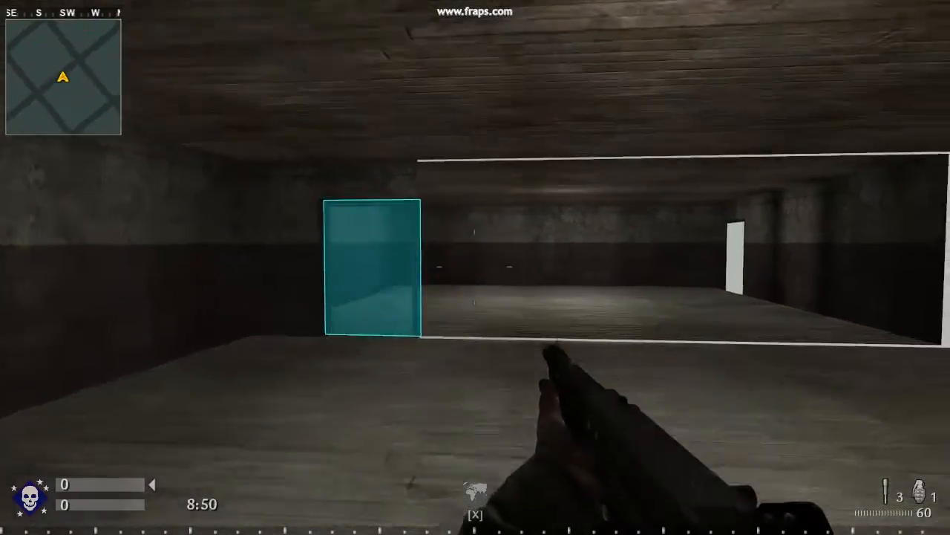
pyautogui.press('w')
pyautogui.click(475, 267)
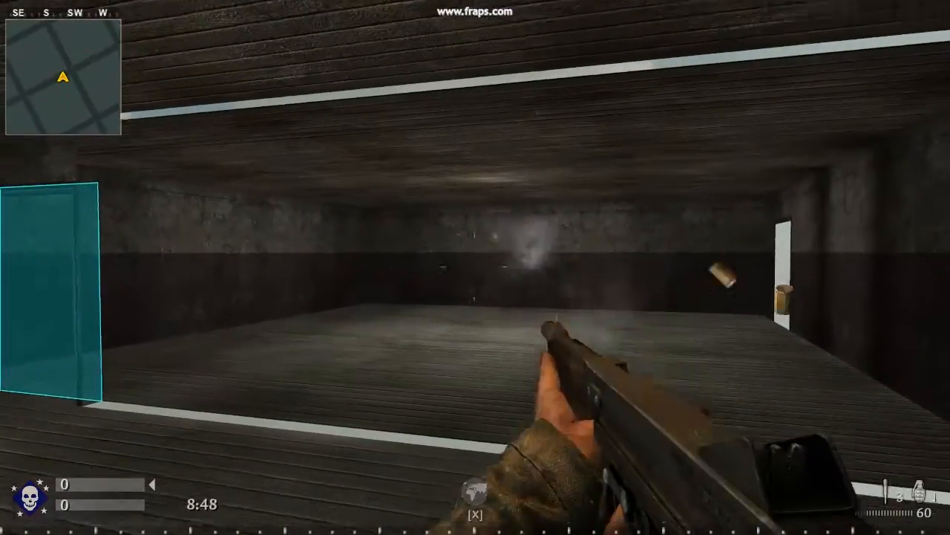
pyautogui.press('r')
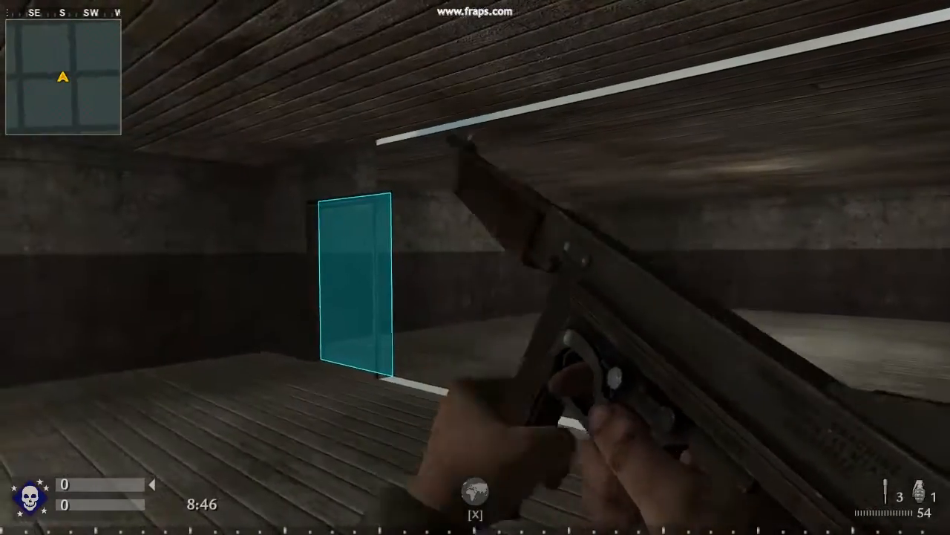
pyautogui.press('d')
pyautogui.press('a')
pyautogui.press('a')
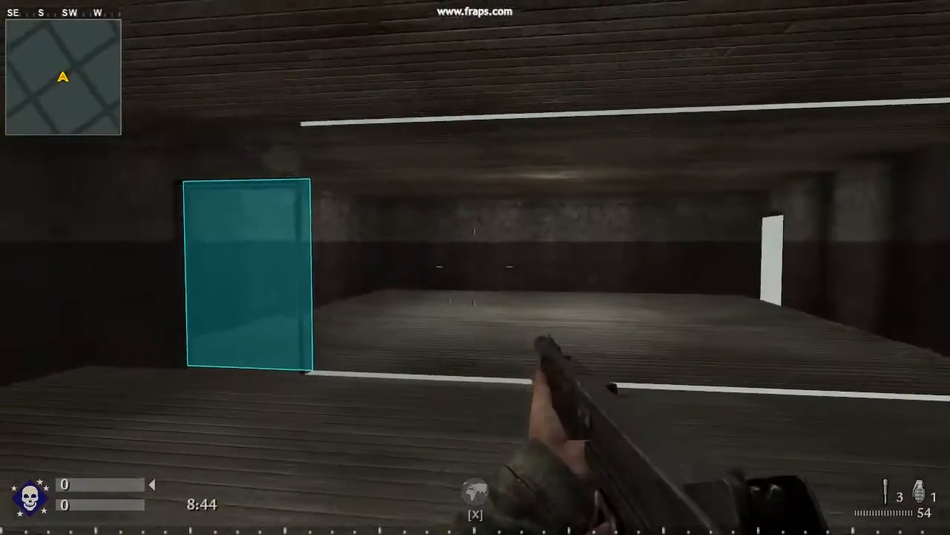
pyautogui.press('s')
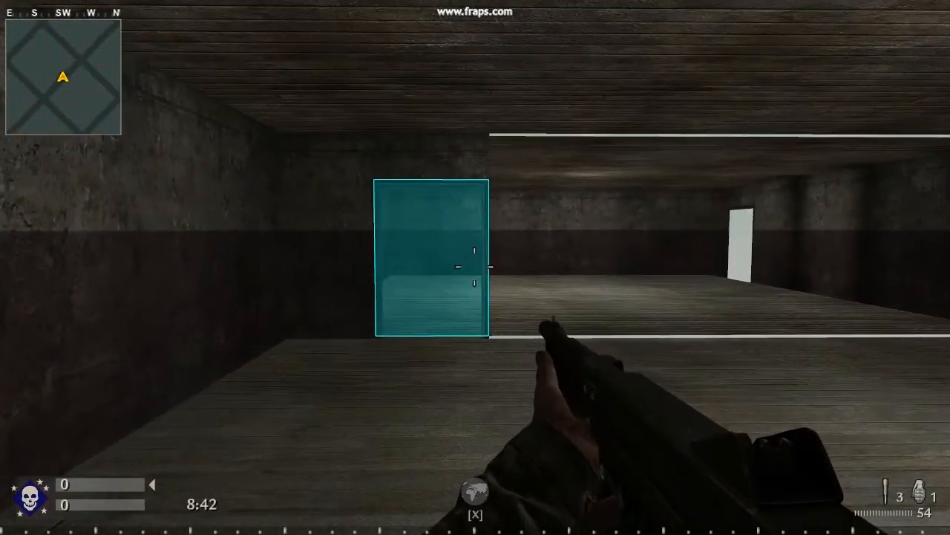
pyautogui.press('s')
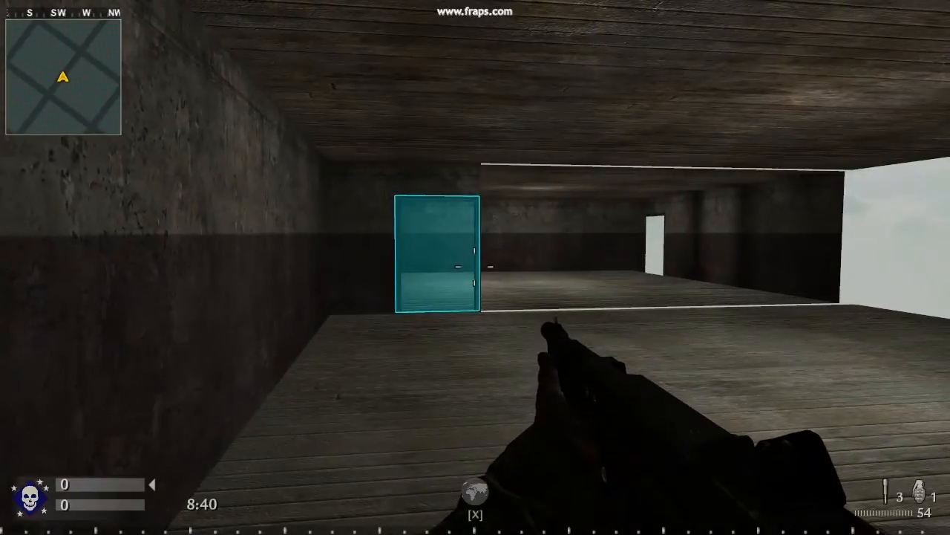
pyautogui.press('w')
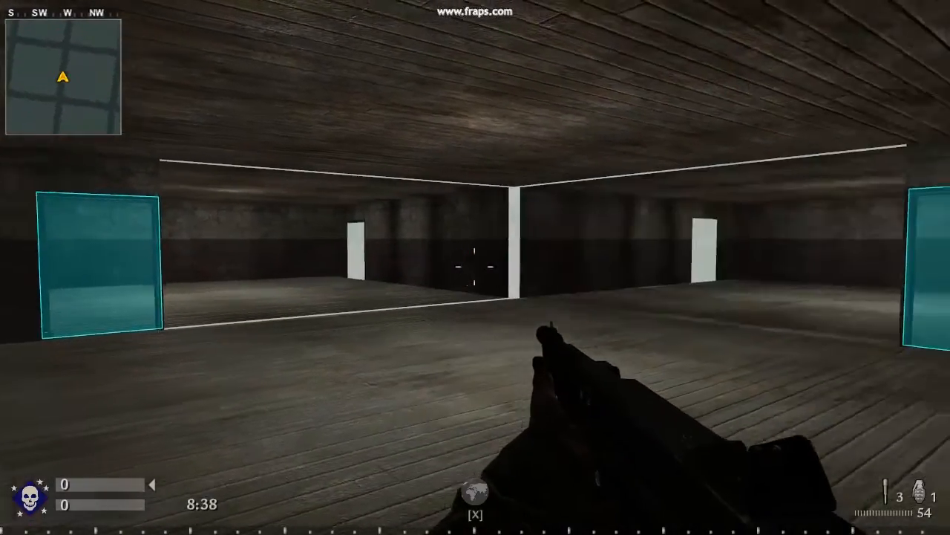